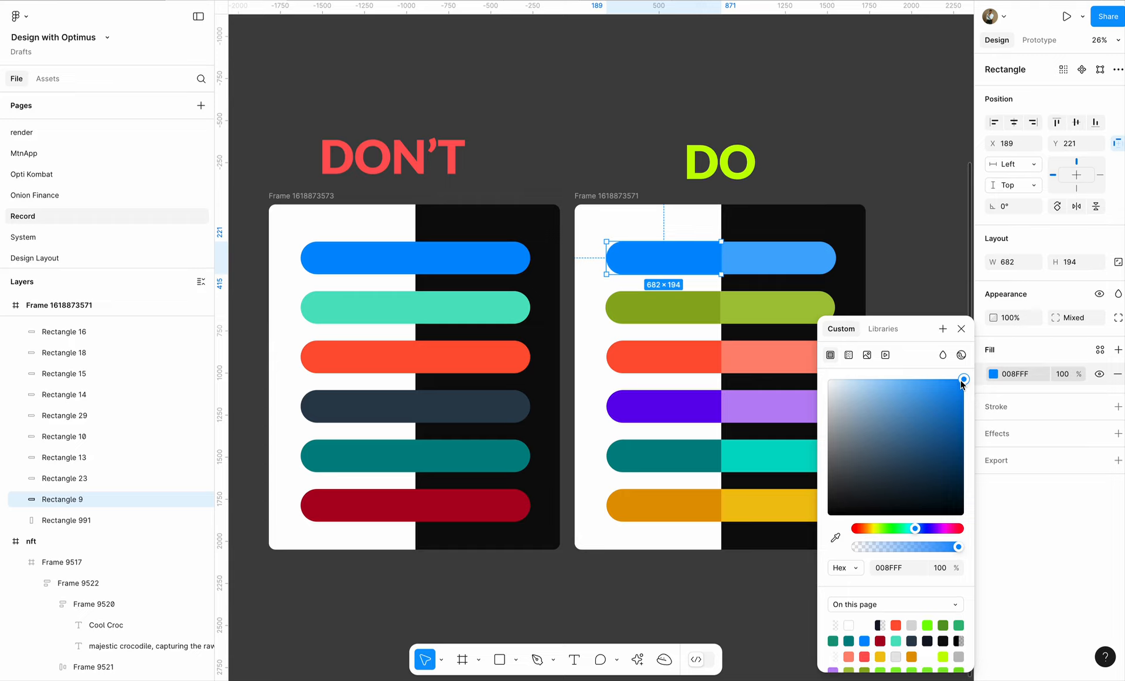
Try a lighter 66BCFF fill on the left half of the DO frame's top blue bar, returning it to 008FFF.
drag(962, 380, 910, 379)
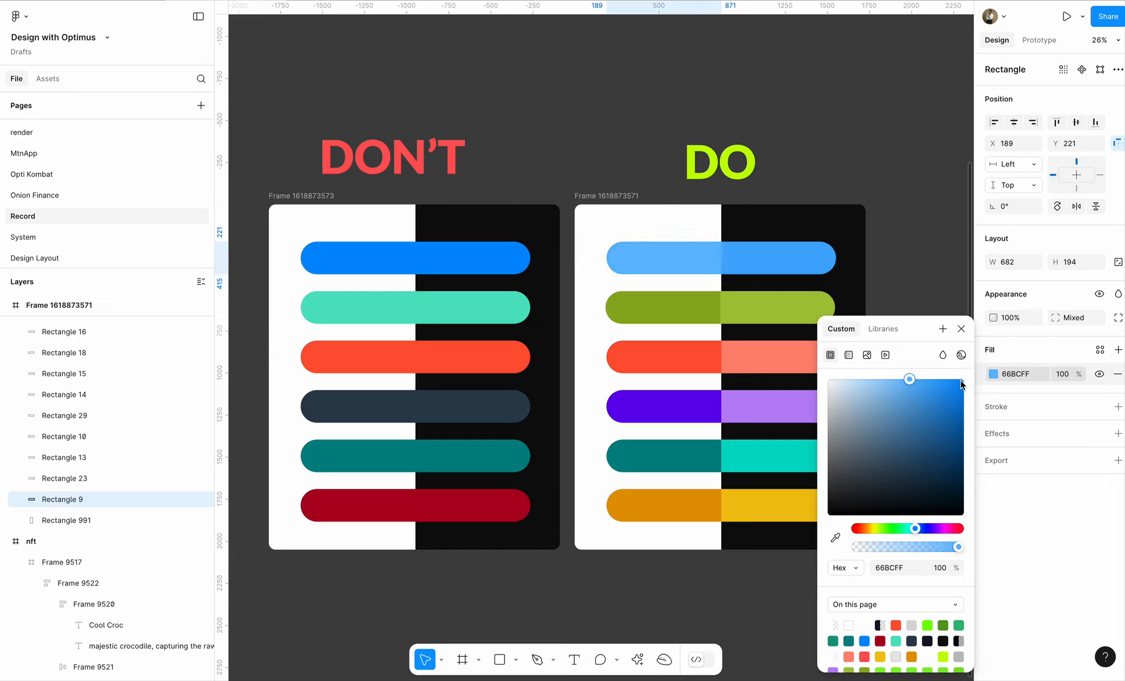
key(shift+Right)
key(shift+Right)
key(shift+Right)
key(shift+Right)
Try darkening the left half of the DO frame's top bar to 003966, then restore its fill to 008FFF.
key(shift+Down)
key(shift+Down)
key(shift+Down)
key(shift+Down)
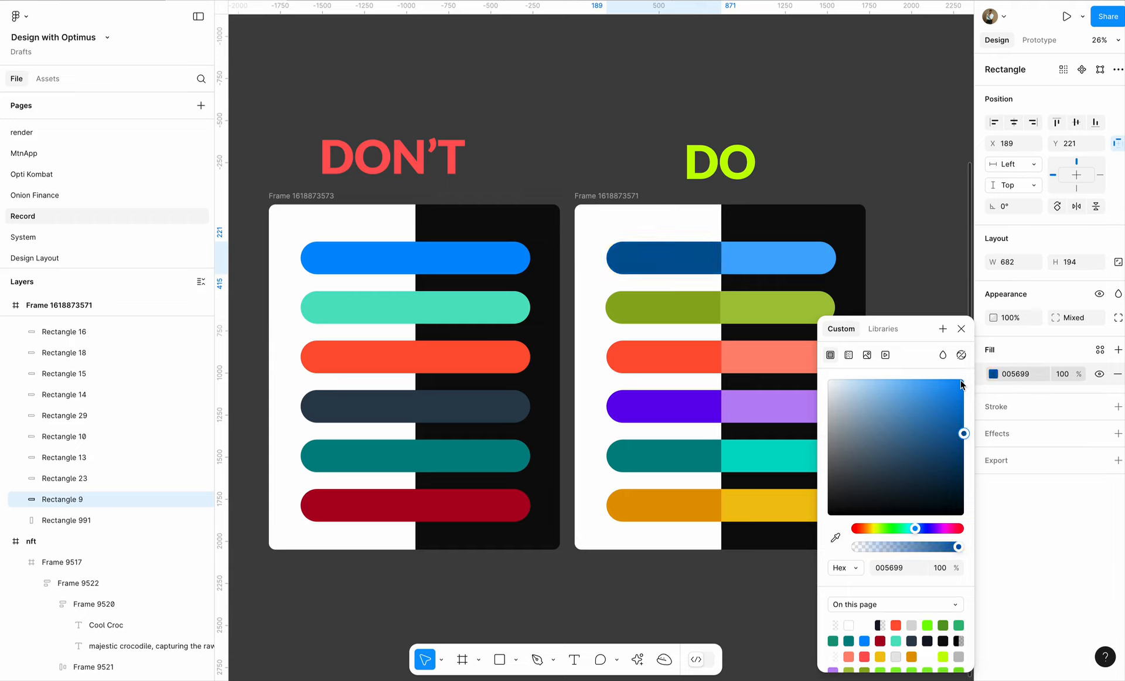
key(shift+Down)
key(shift+Down)
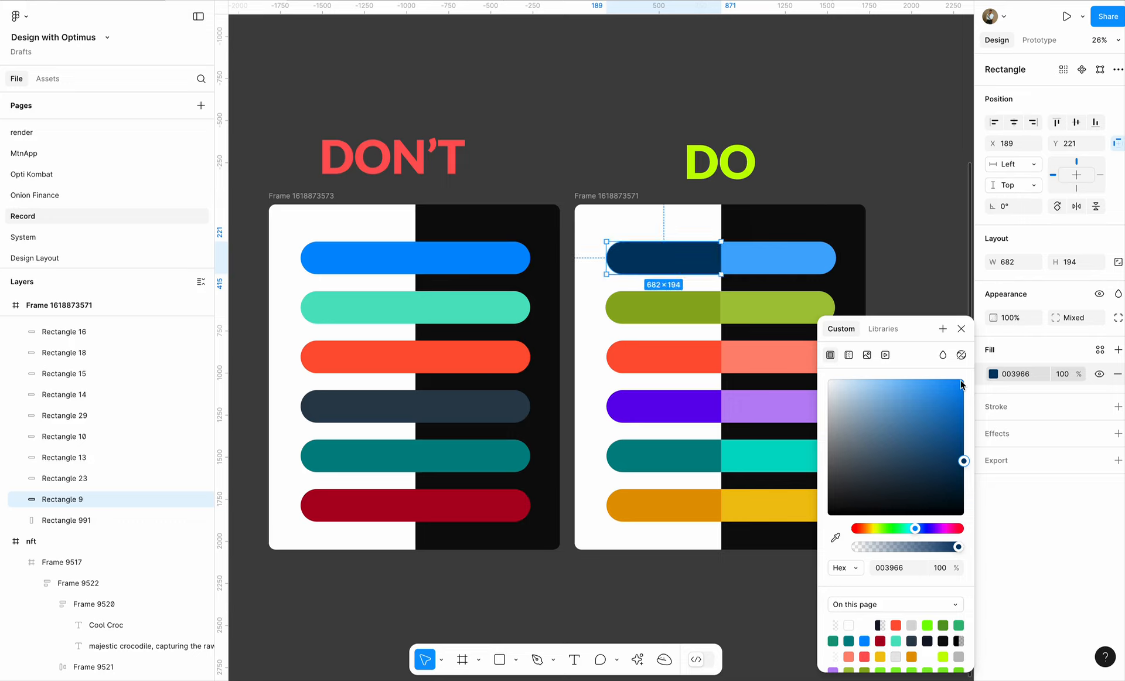
key(shift+Up)
key(shift+Up)
key(shift+Up)
key(shift+Up)
key(shift+Up)
key(shift+Up)
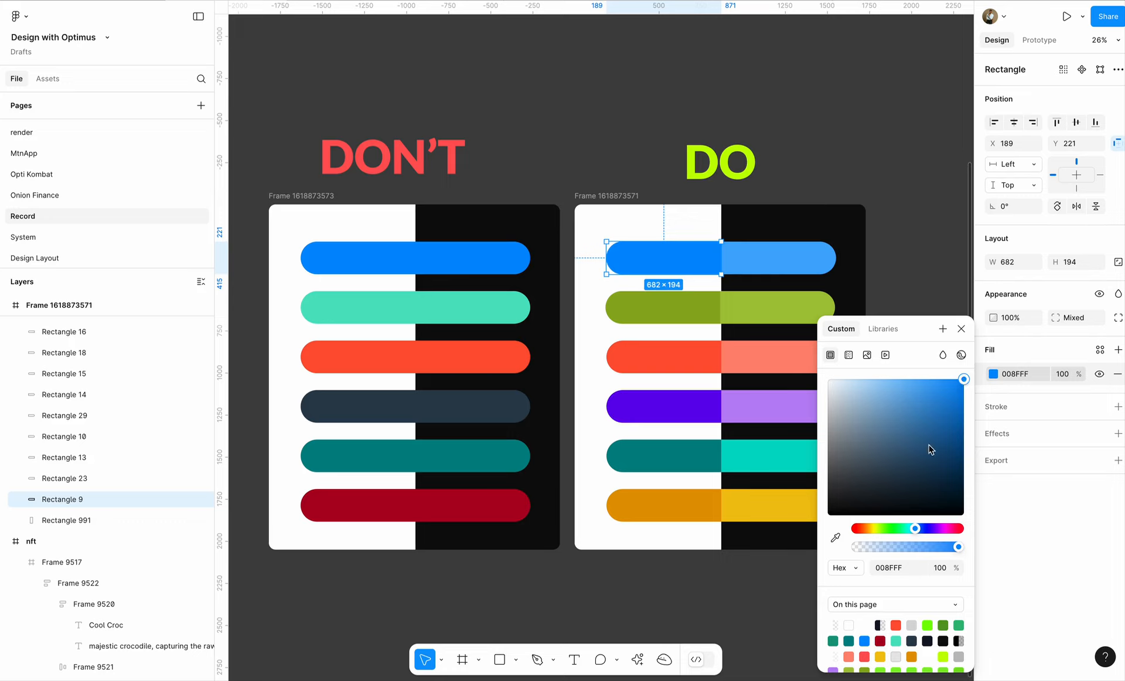
Try a pale 99D2FF fill on the left half of the DO frame's top bar and undo it.
key(shift+Left)
key(shift+Left)
key(shift+Left)
key(shift+Left)
key(shift+Left)
key(shift+Left)
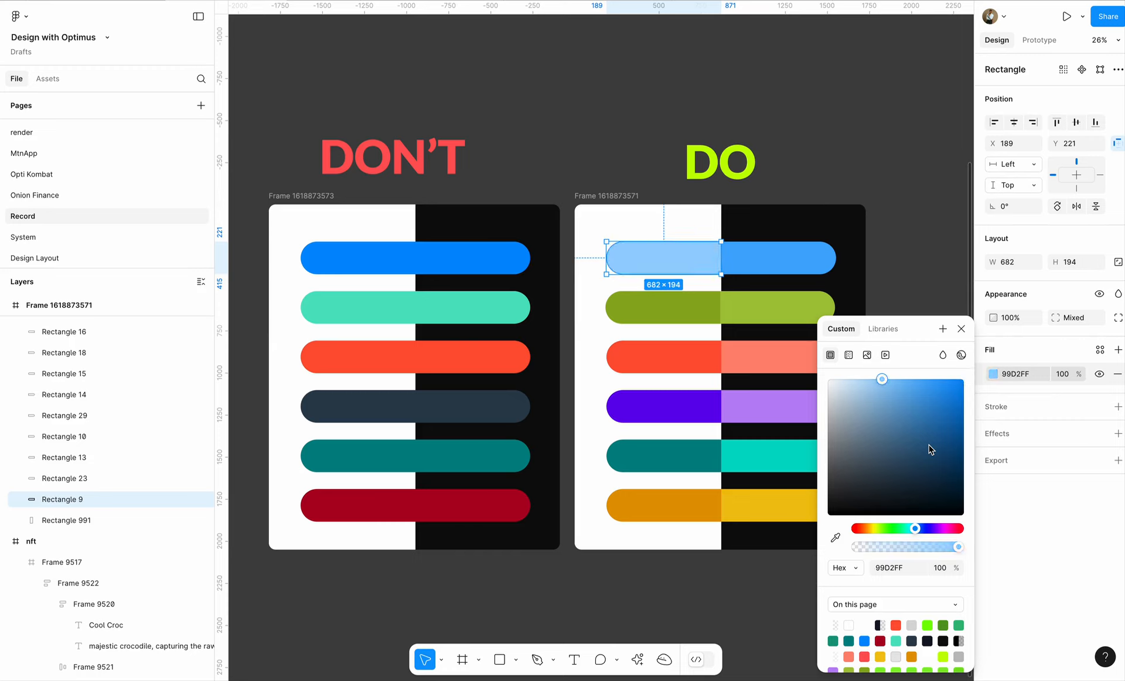
click(964, 331)
key(ctrl+z)
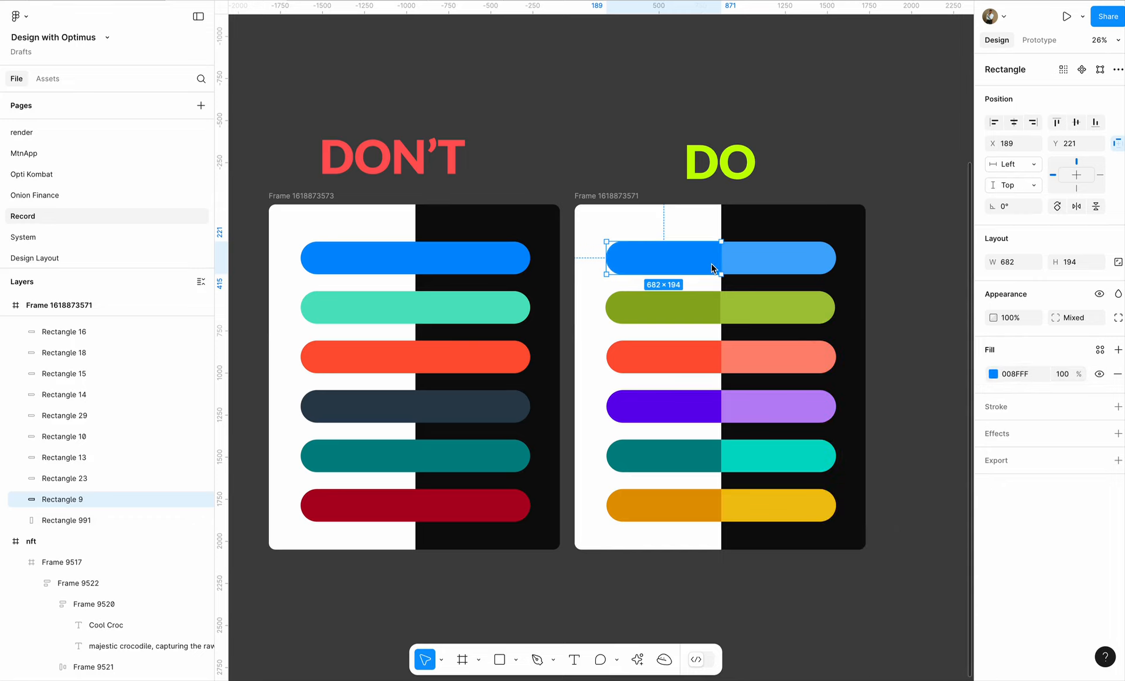
Replace the light blue right half of the DO frame's top bar with a copy of the matching DON'T frame half.
click(775, 252)
key(Delete)
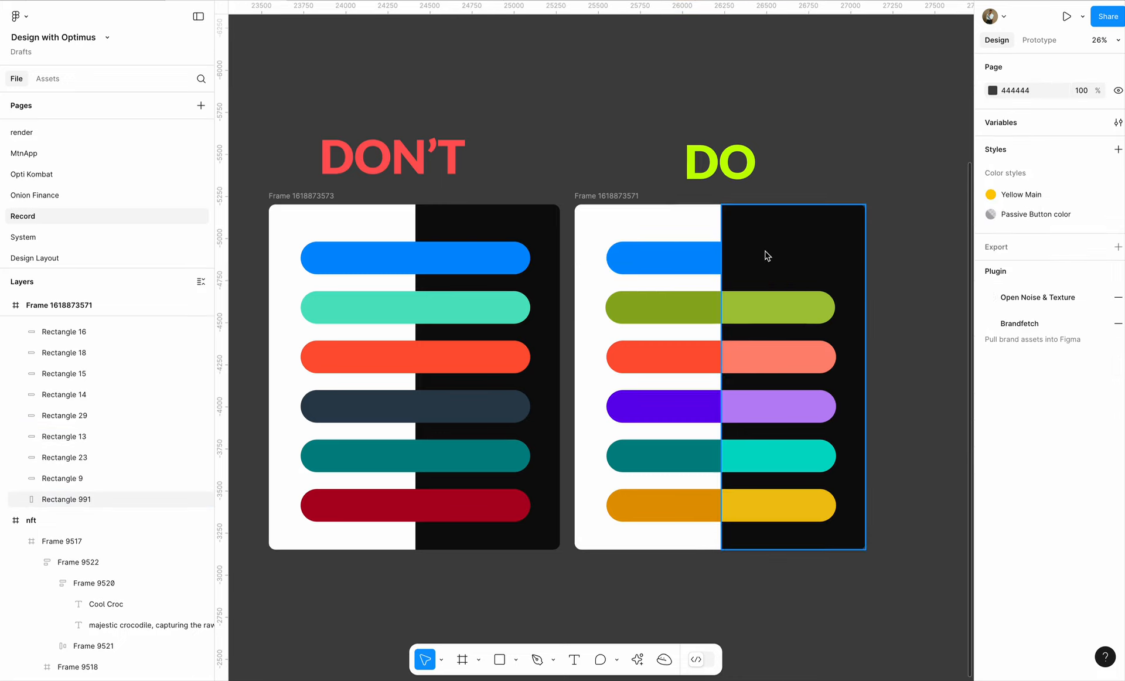
click(477, 256)
drag(477, 256, 785, 254)
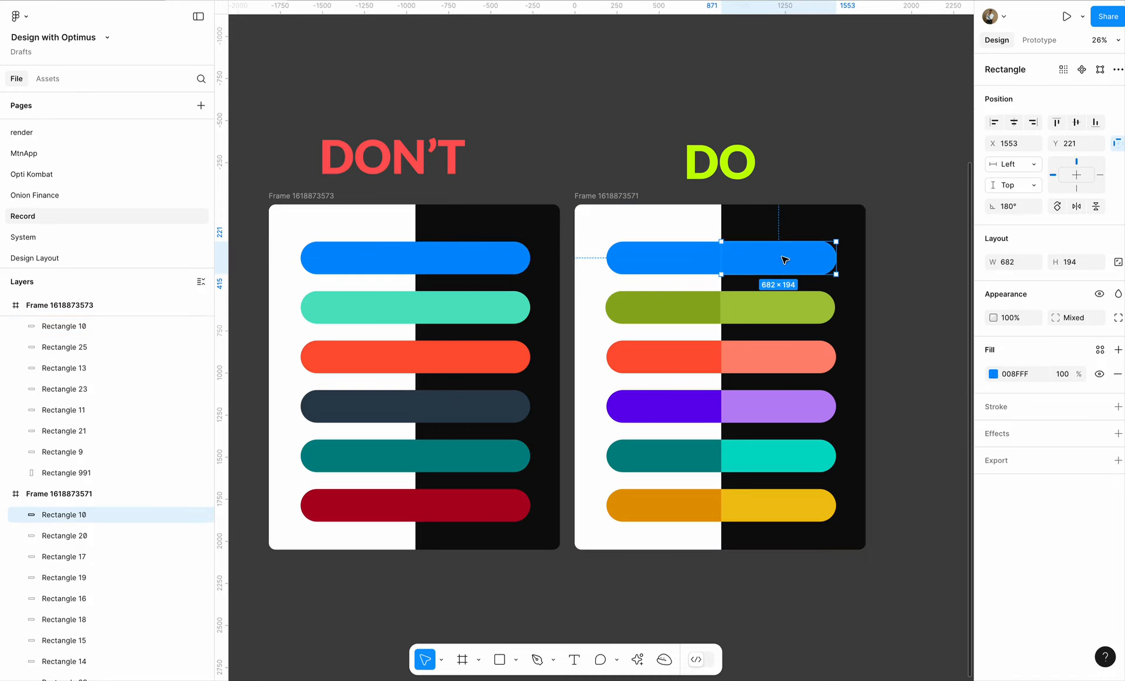
Lighten the fill of the copied right half of the DO frame's top bar to 4DB1FF.
click(941, 292)
click(790, 268)
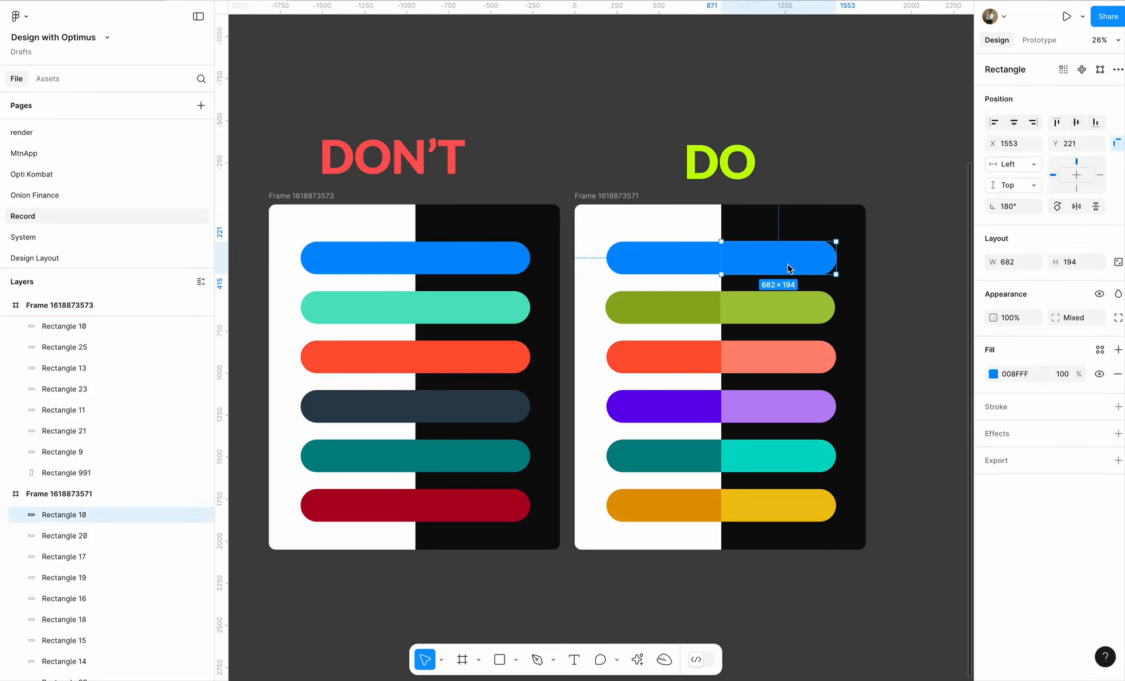
click(993, 373)
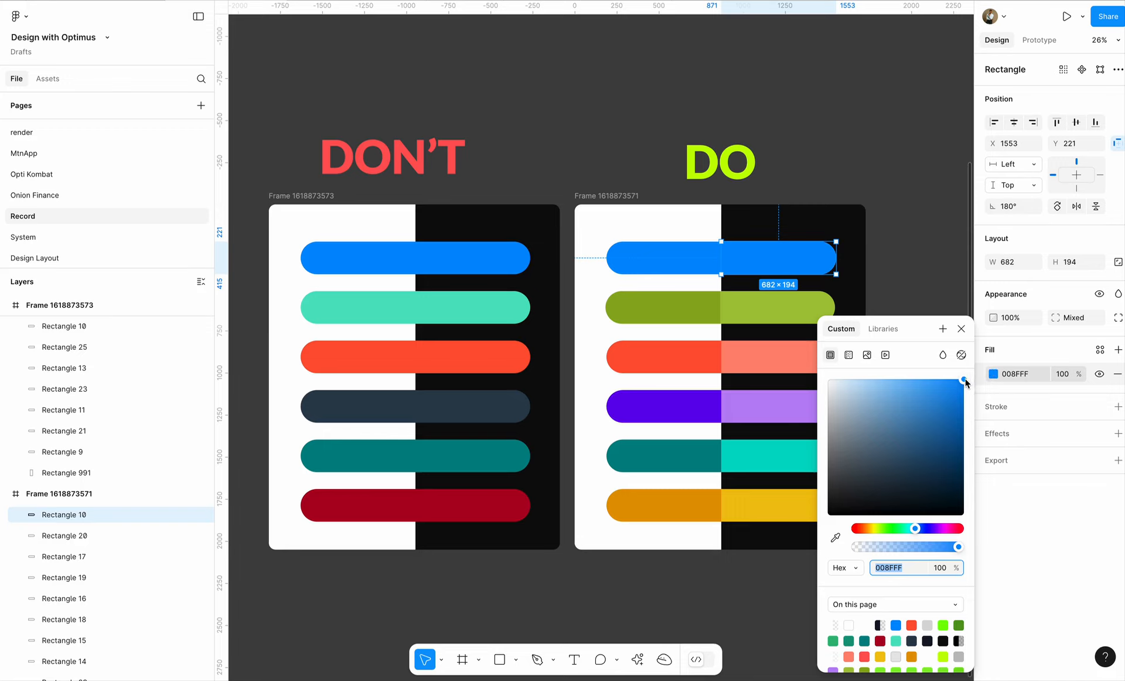
click(965, 380)
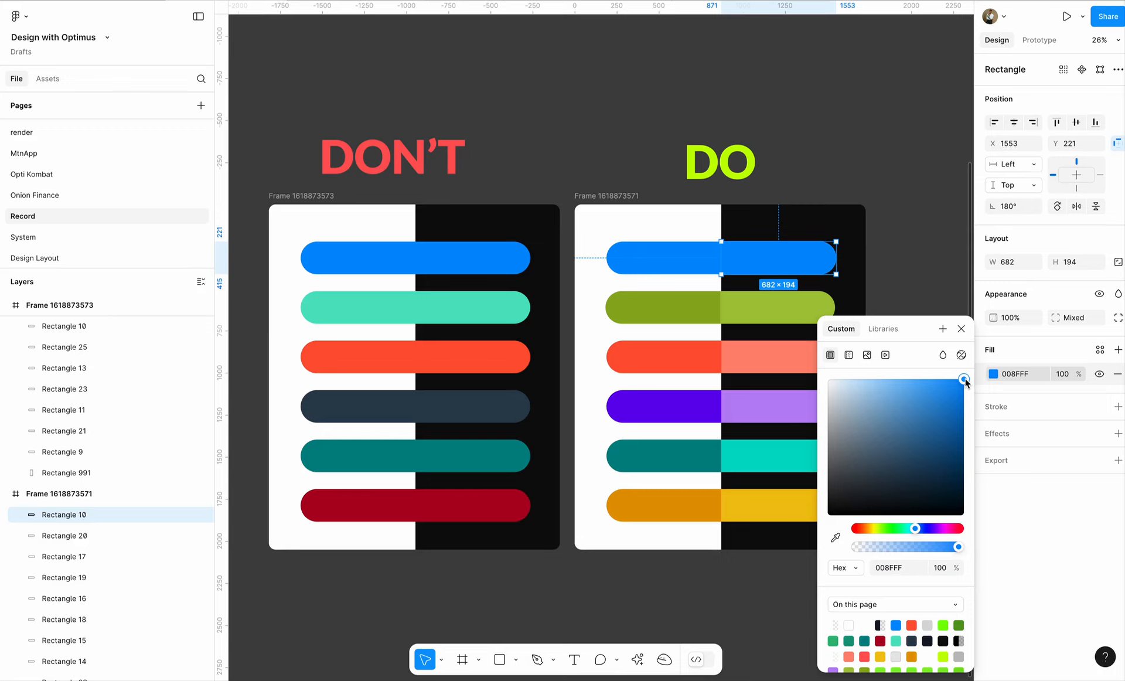
key(shift+Left)
key(shift+Left)
key(shift+Left)
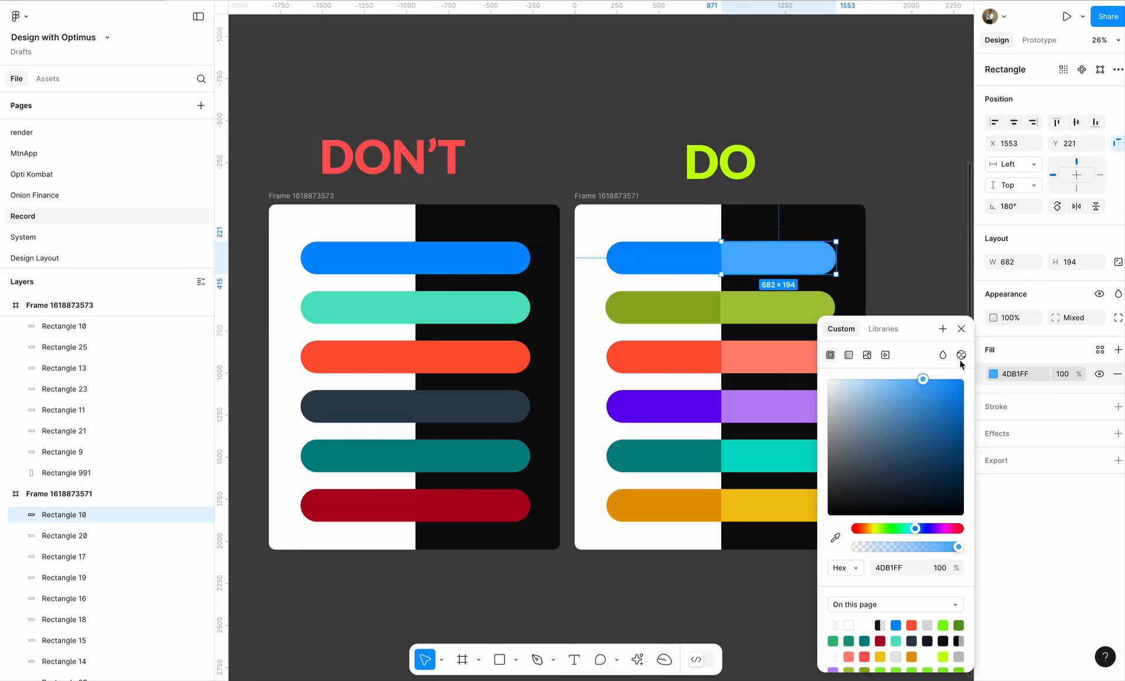
click(877, 177)
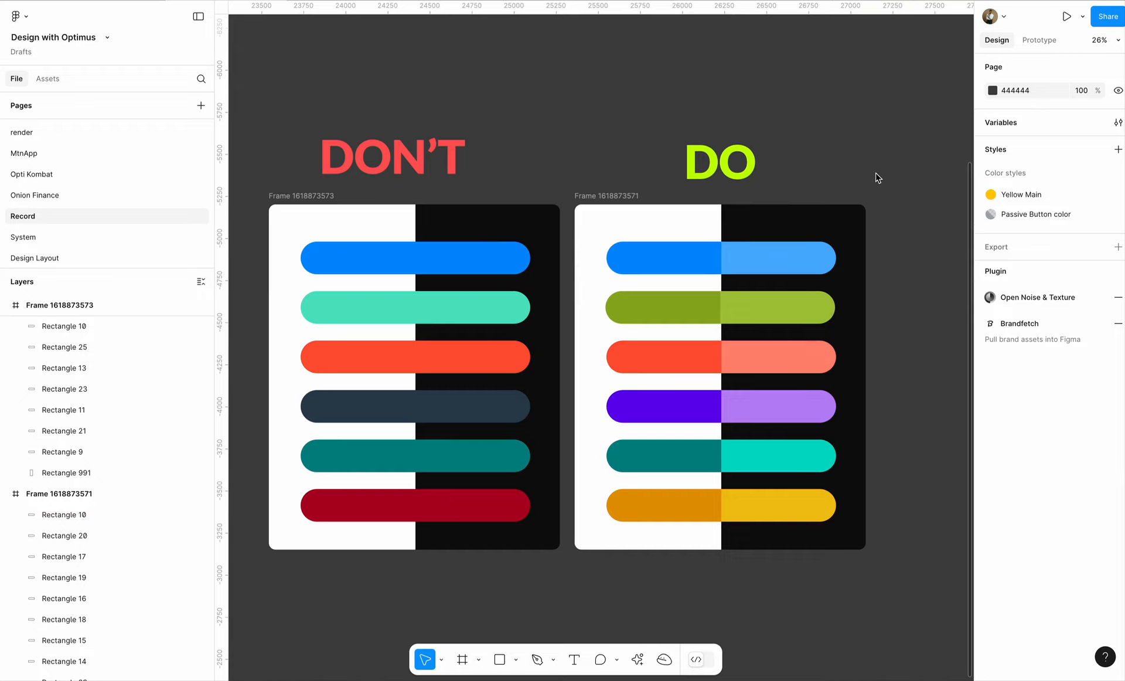
Duplicate the nft landing page frame and place the copy to the right of the original at X 25679.
scroll(877, 177, up, 10)
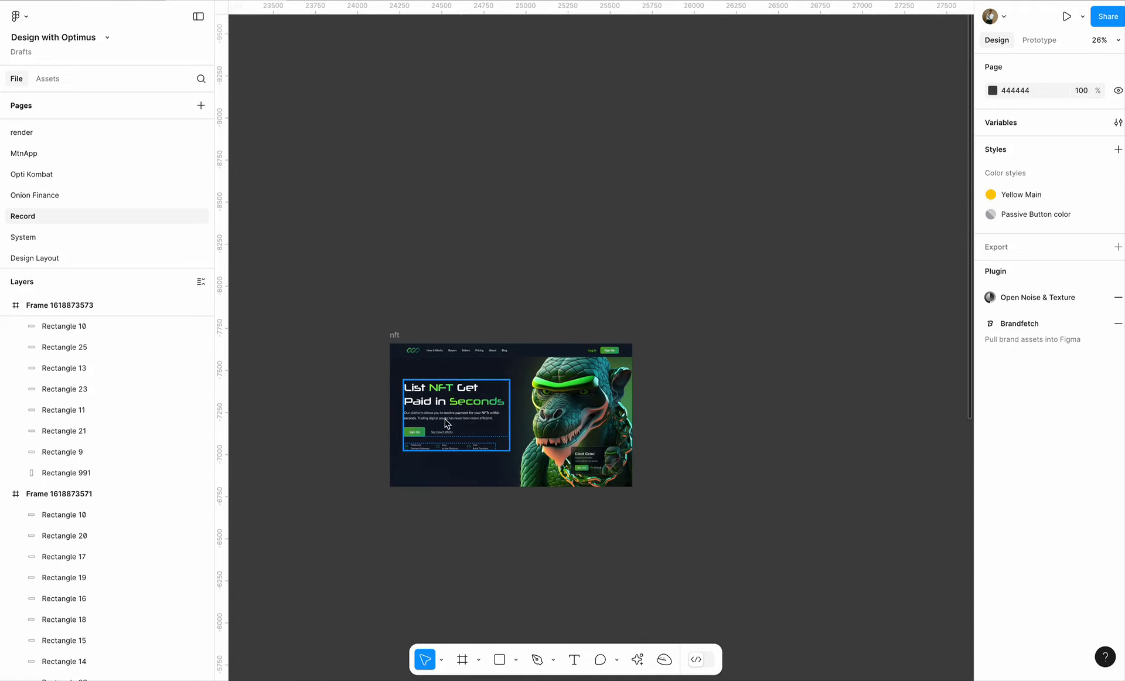
scroll(469, 451, up, 5)
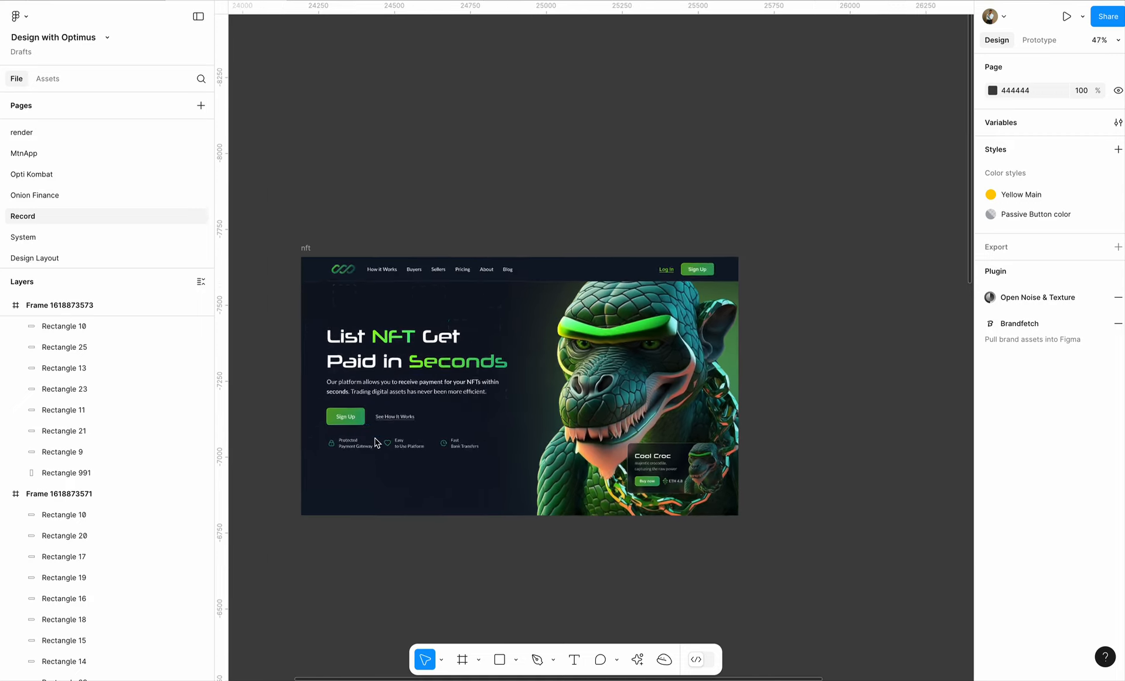
scroll(433, 372, up, 3)
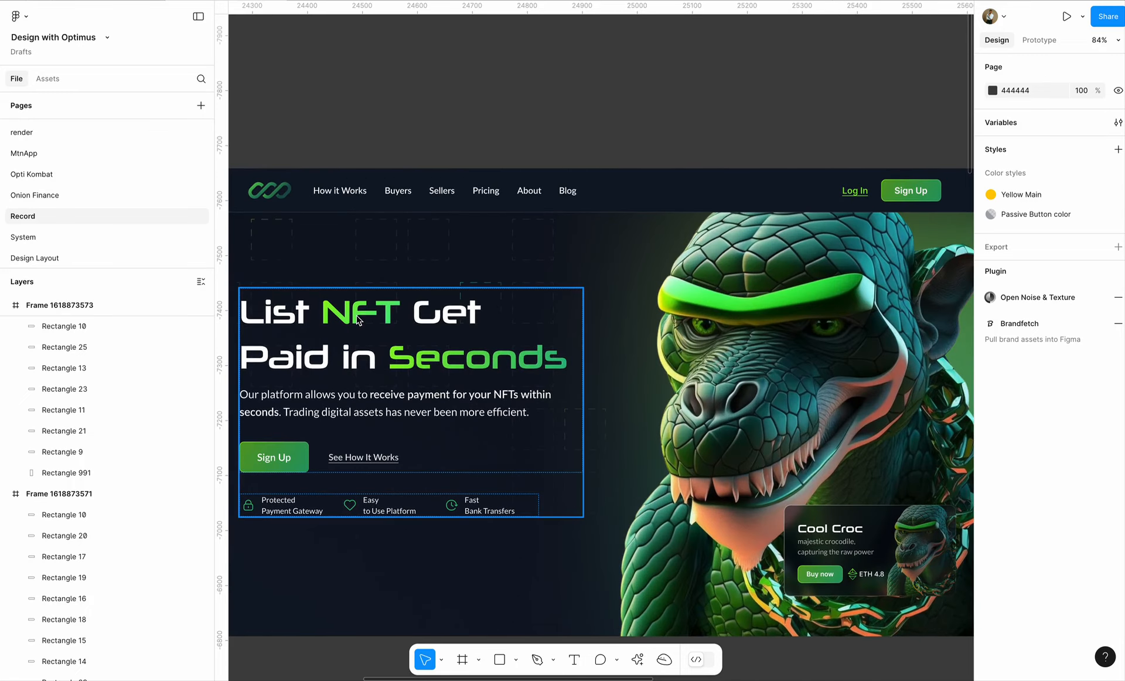
scroll(389, 281, down, 3)
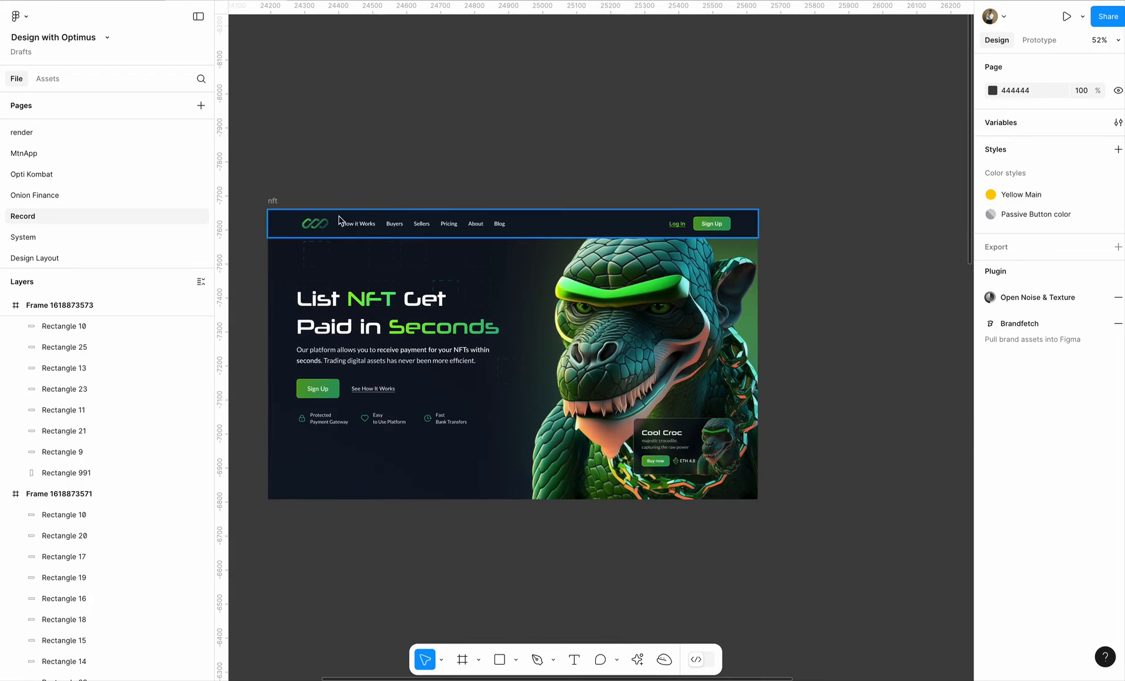
click(272, 201)
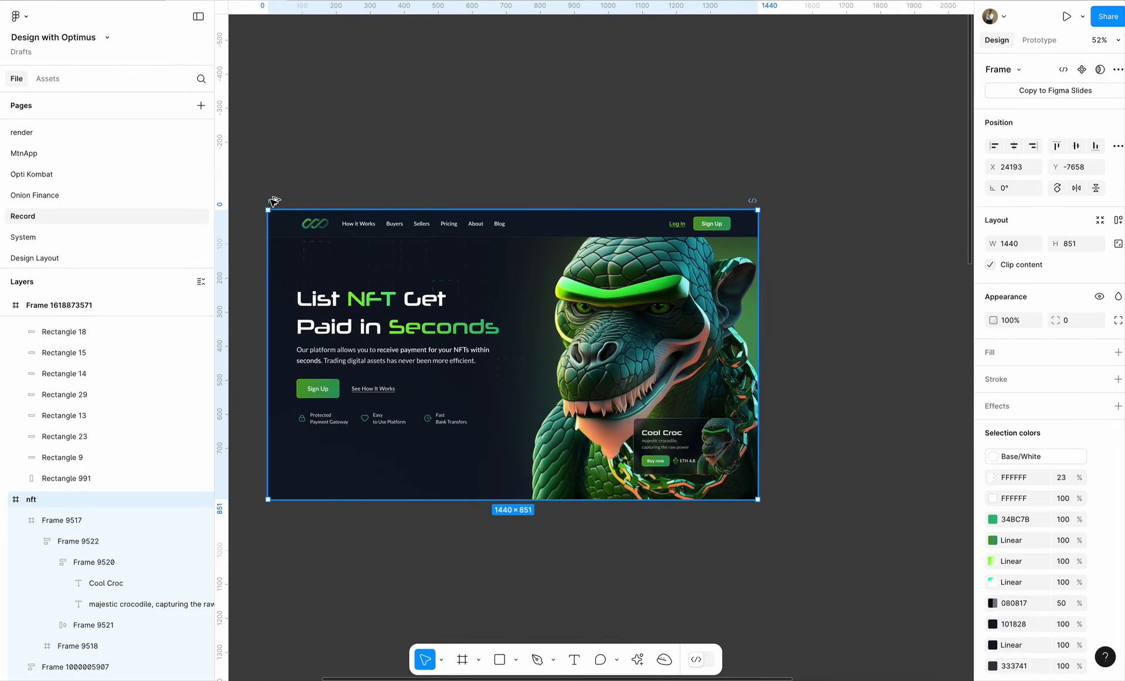
key(ctrl+d)
drag(789, 197, 780, 198)
scroll(780, 198, right, 5)
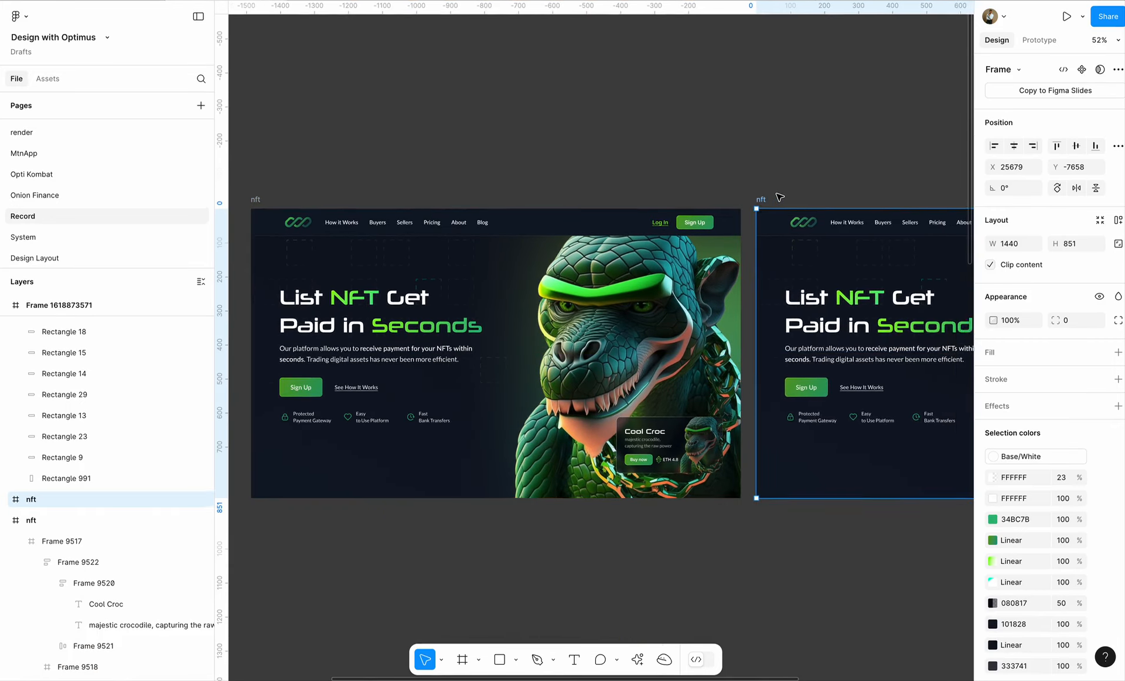
Set the copied page's header navigation fill to FFFFFF and its stroke to B4B4B4.
scroll(823, 348, up, 2)
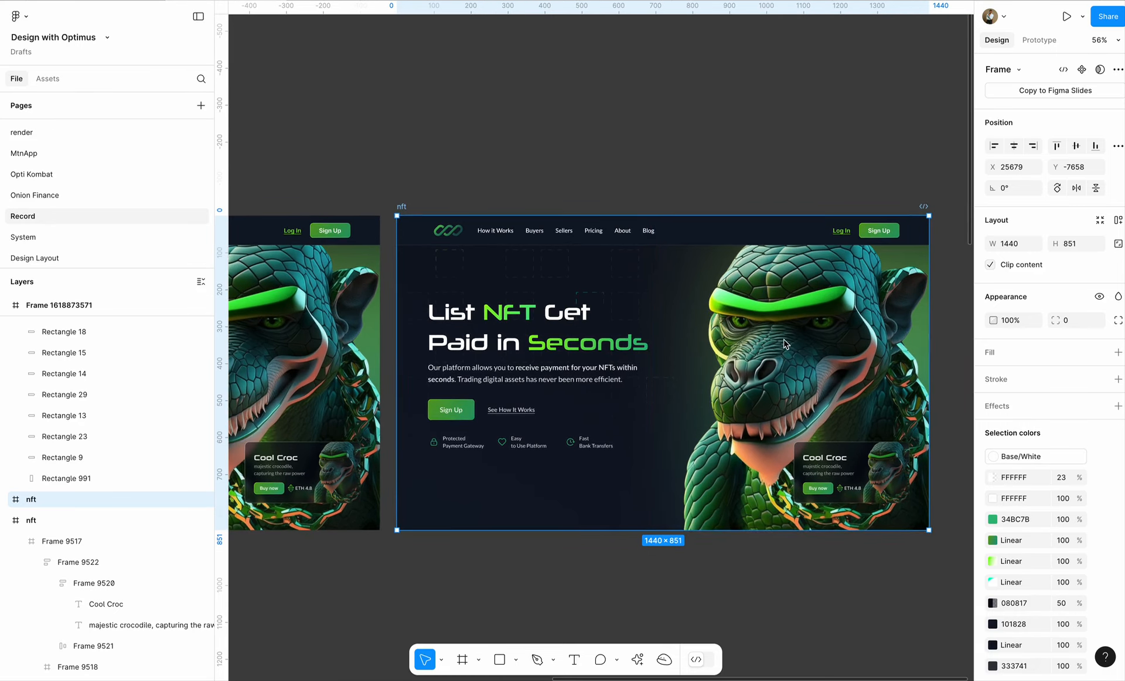
click(583, 240)
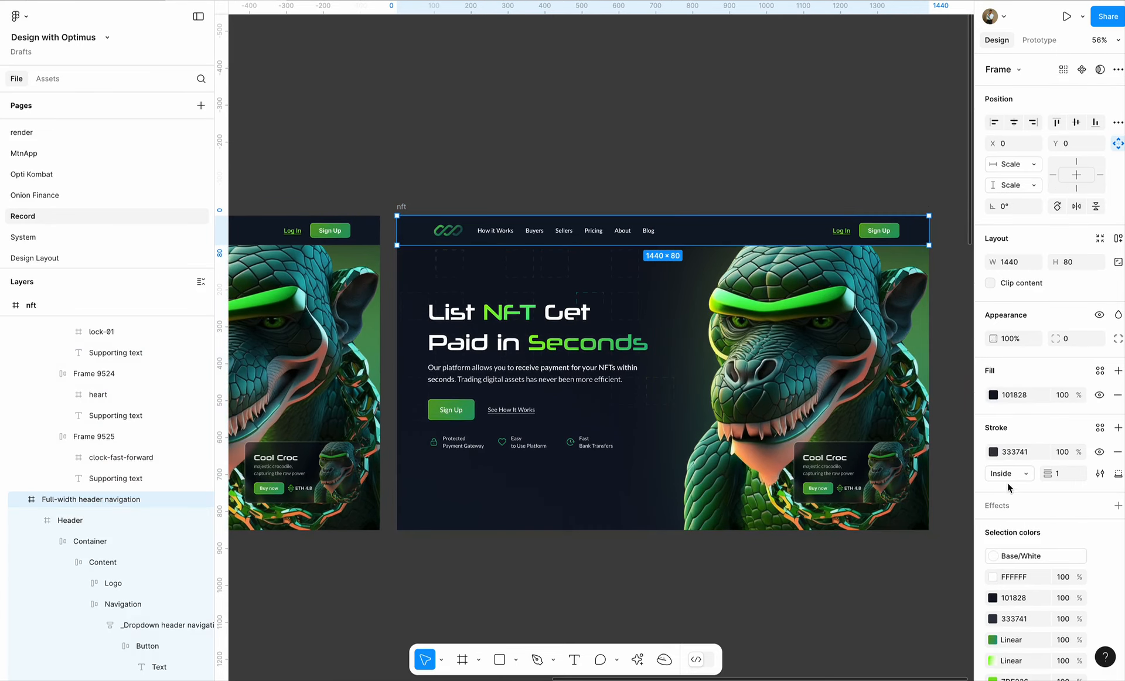
click(993, 394)
drag(907, 400, 793, 332)
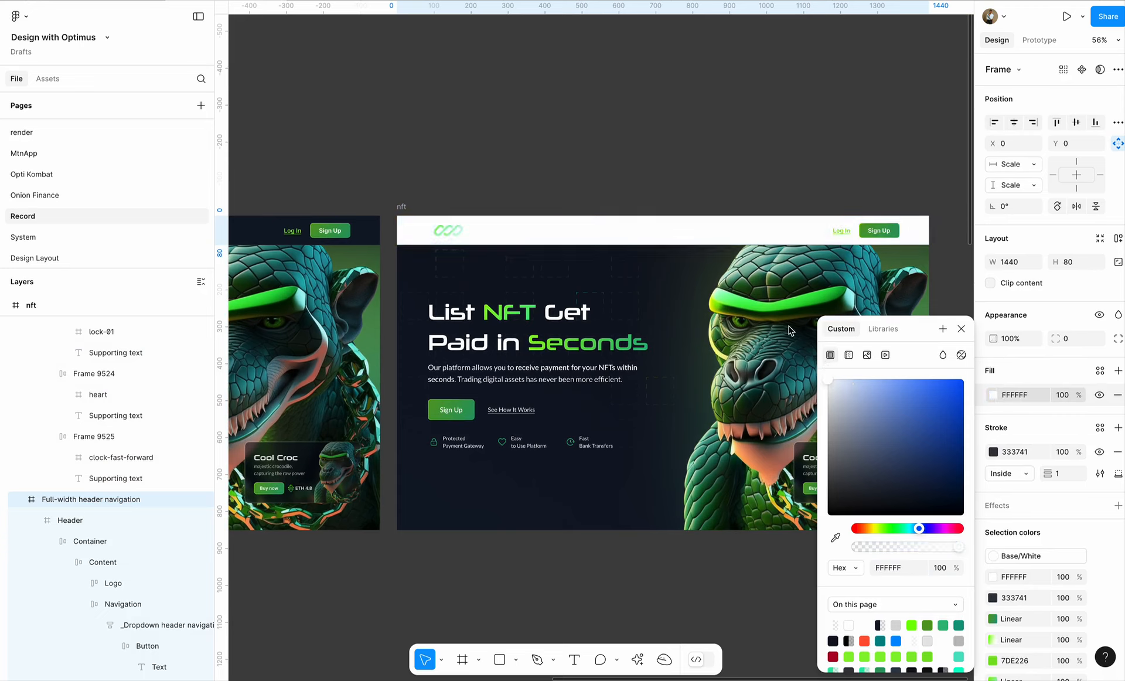
click(993, 452)
drag(857, 481, 818, 420)
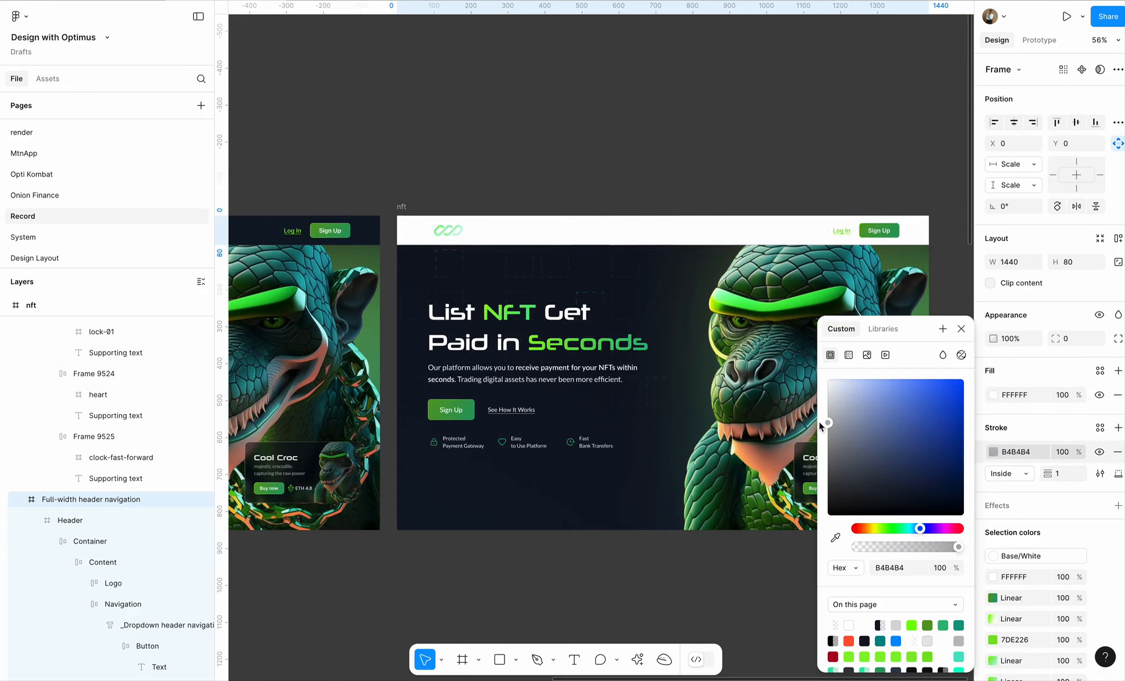
Detach the Base/White style from the copied header's container and set its FFFFFF selection color to 000000.
click(525, 229)
click(509, 230)
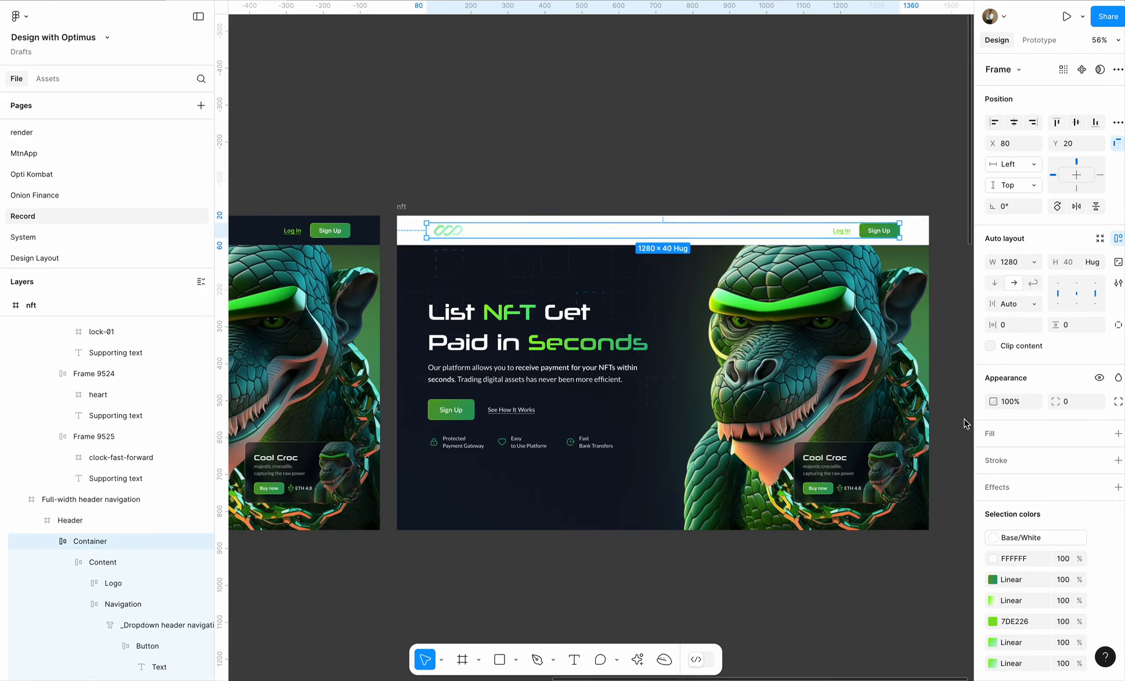
click(1098, 538)
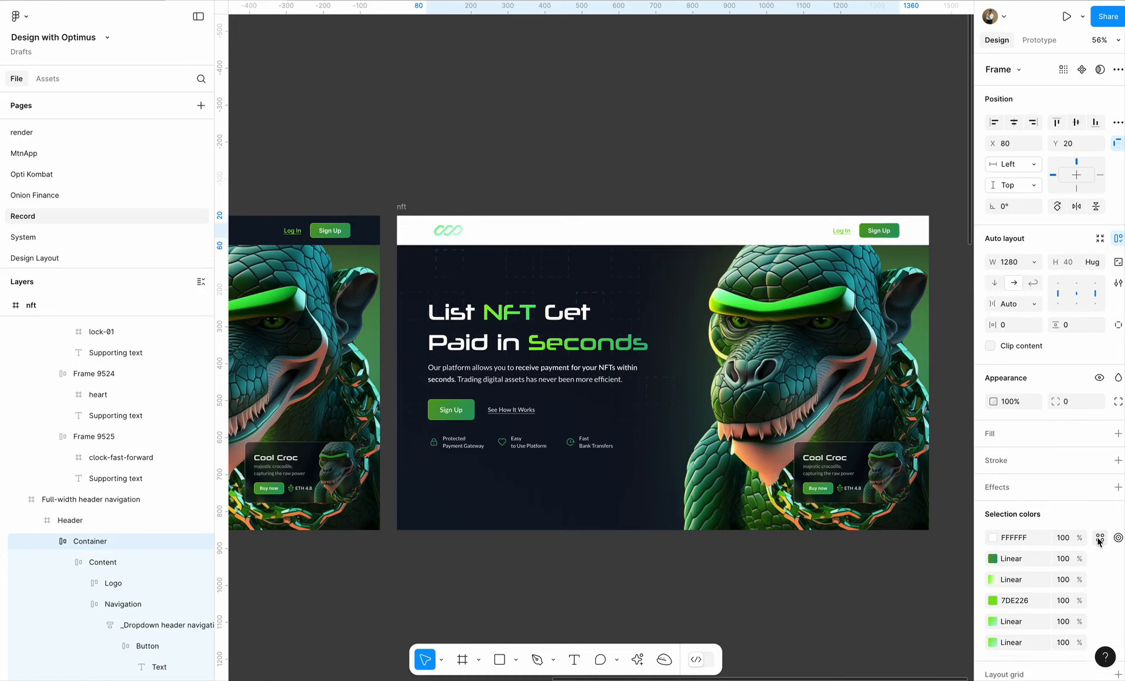
click(993, 539)
click(883, 466)
drag(800, 552, 757, 566)
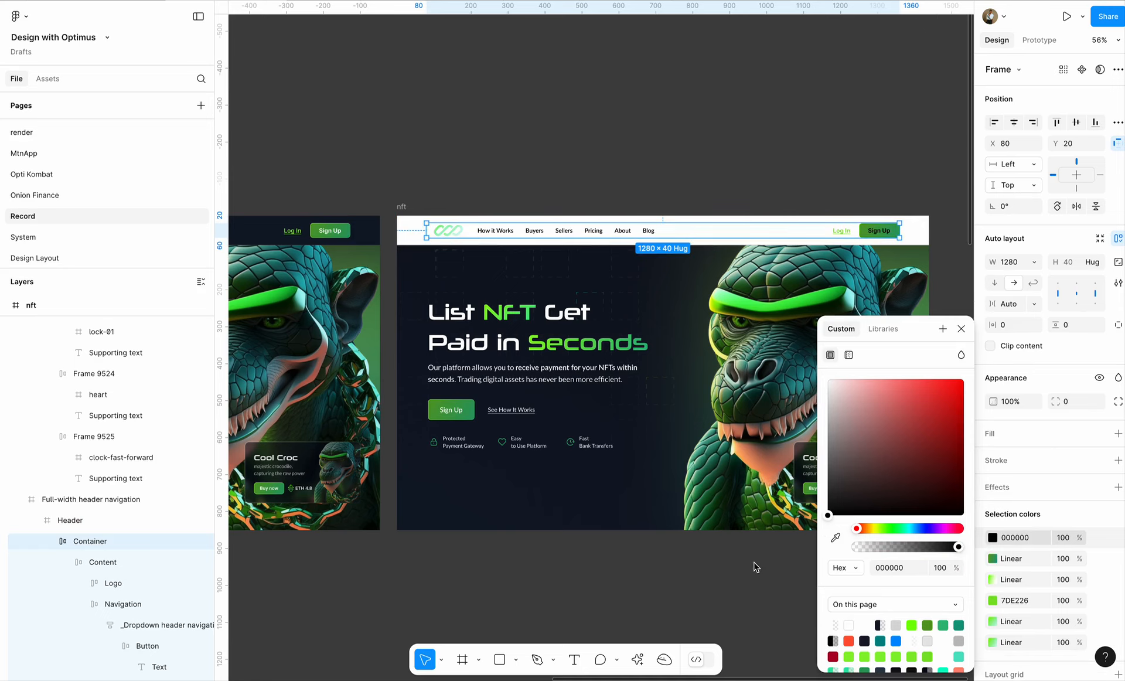
Set the label color of the copied header's Sign Up button back to white.
click(879, 230)
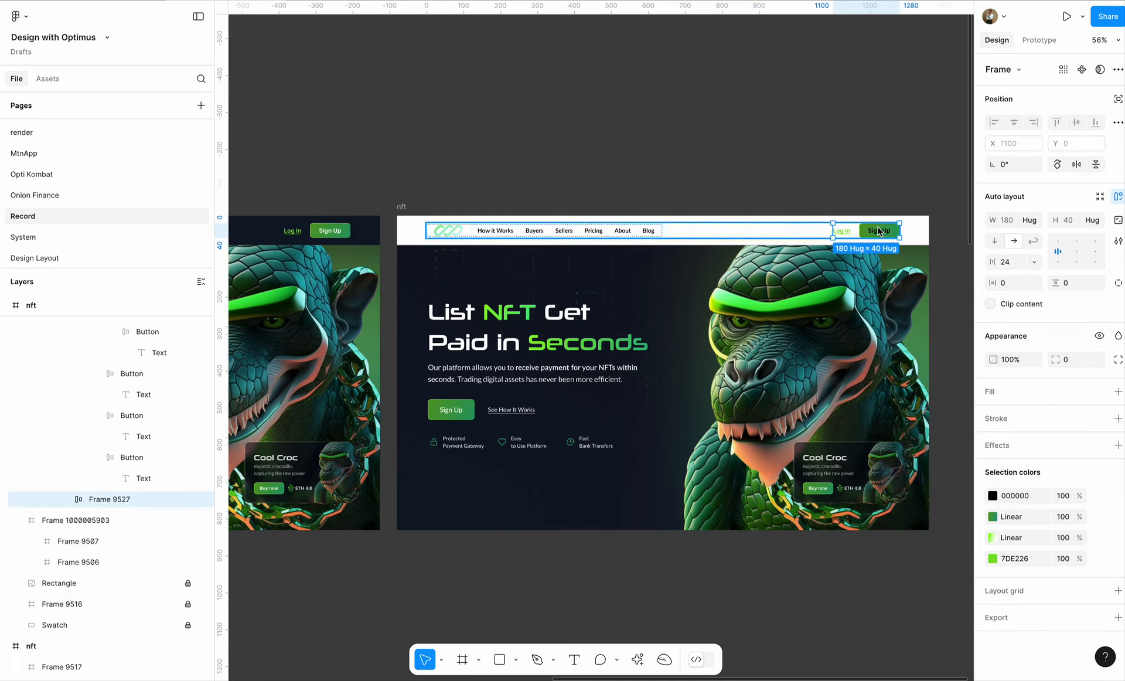
click(879, 231)
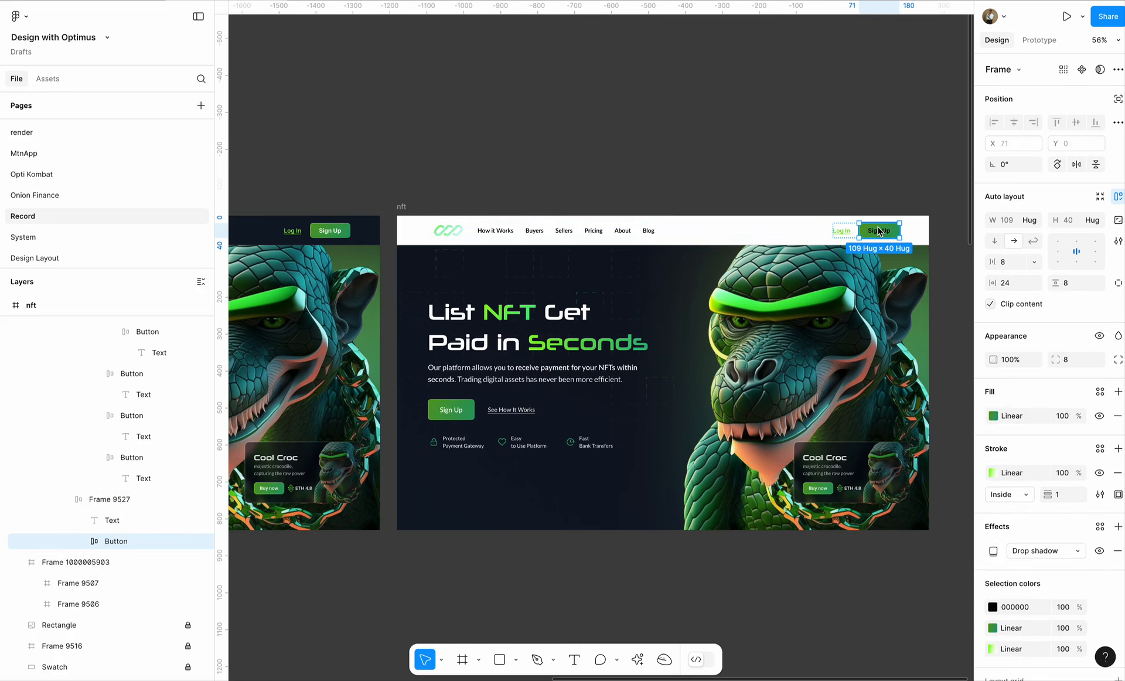
click(993, 606)
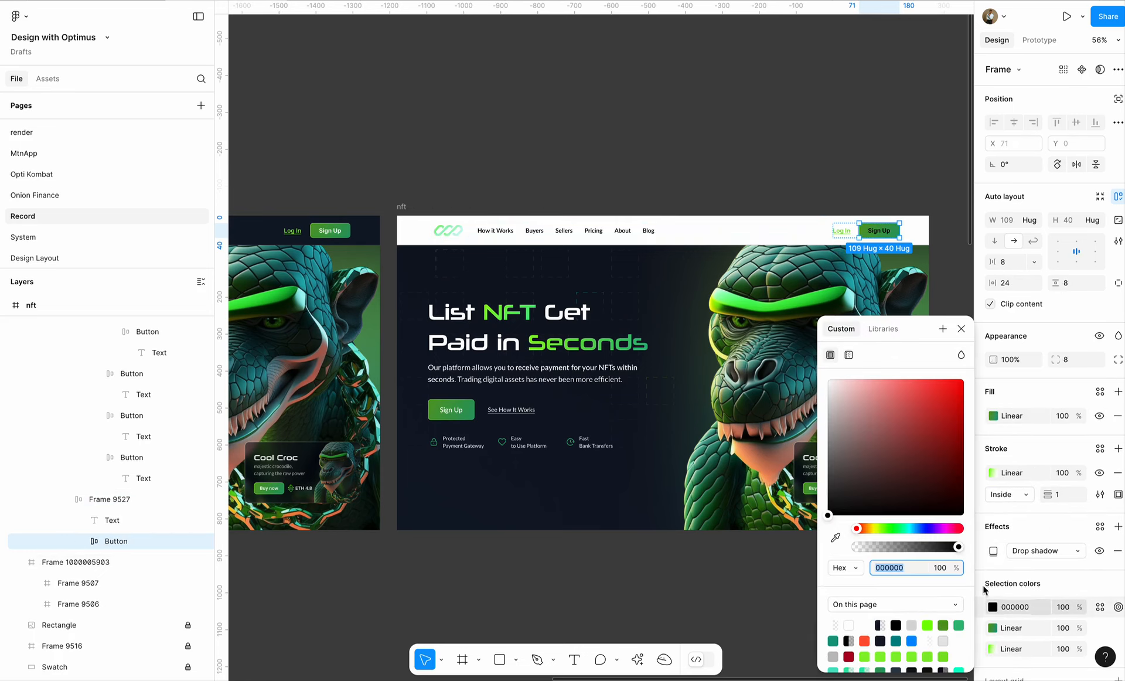
click(490, 333)
Unlock the Swatch, Frame 9516 and Rectangle layers in the copied nft frame.
click(423, 497)
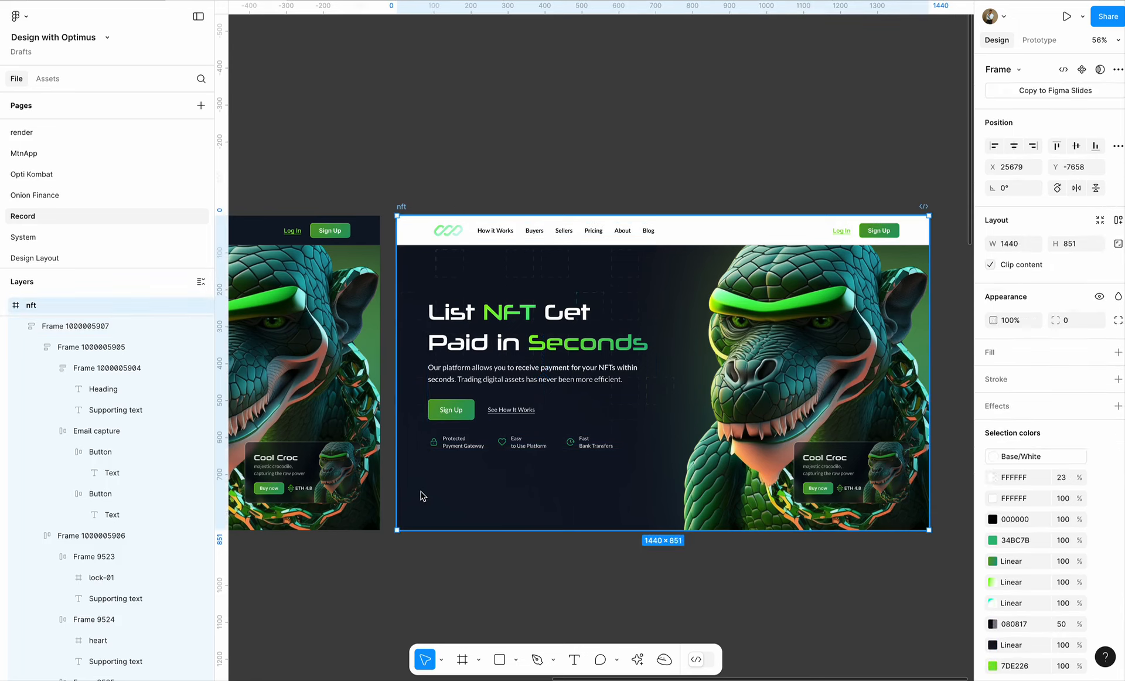
scroll(132, 511, down, 10)
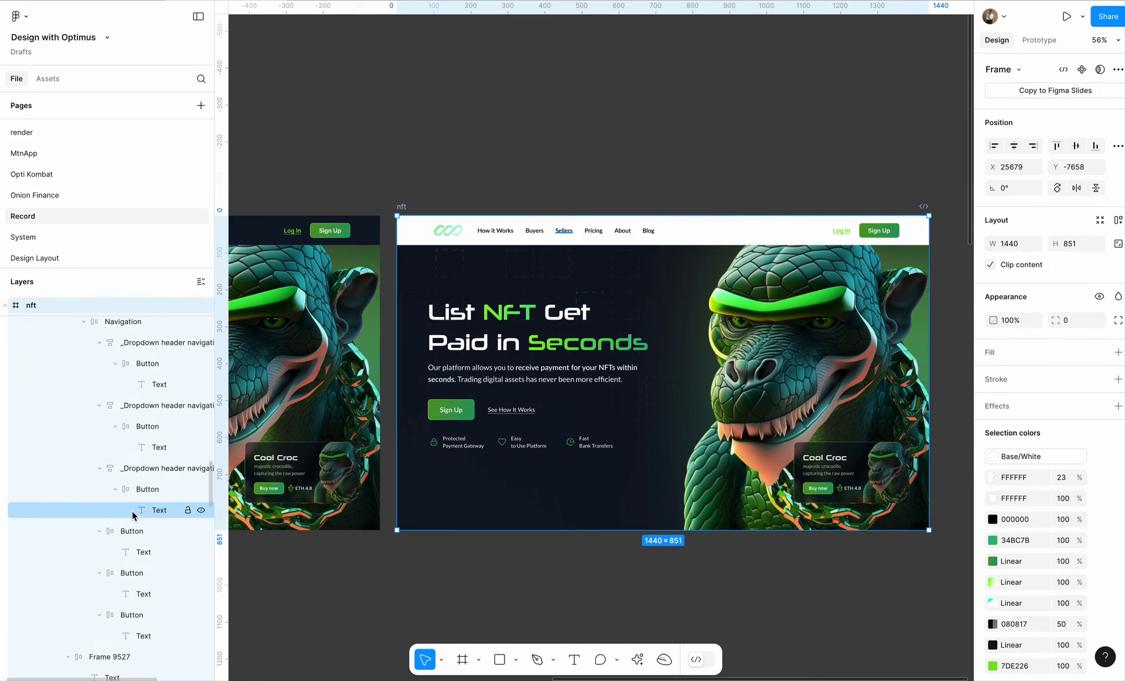
scroll(132, 510, down, 5)
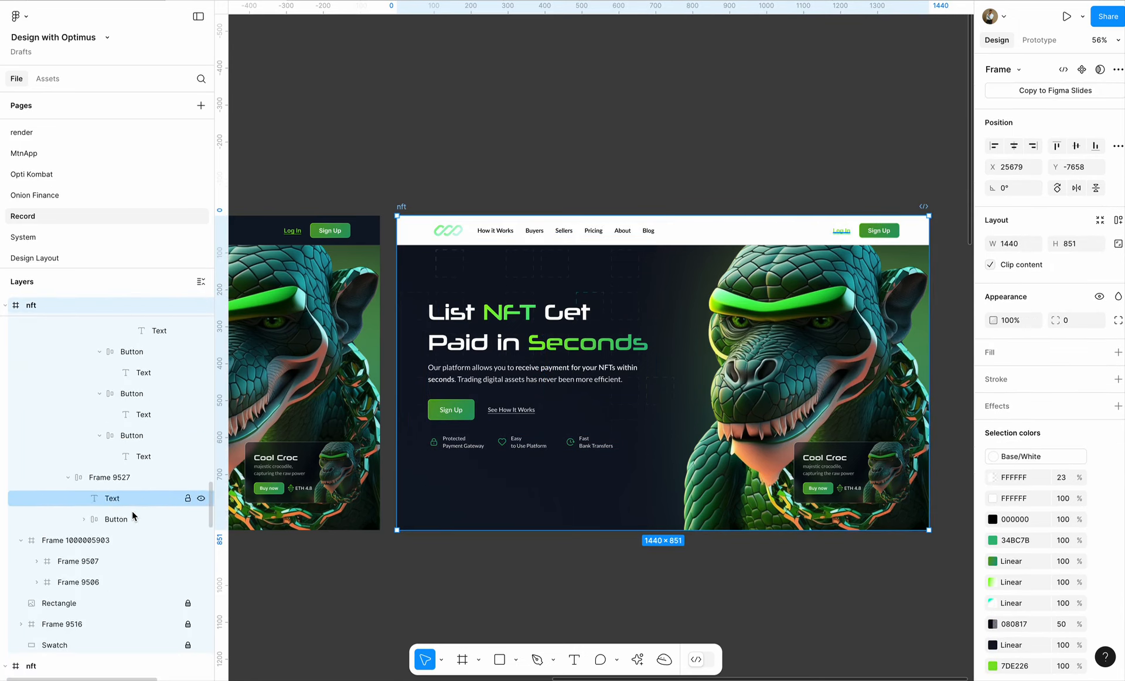
click(188, 644)
click(188, 623)
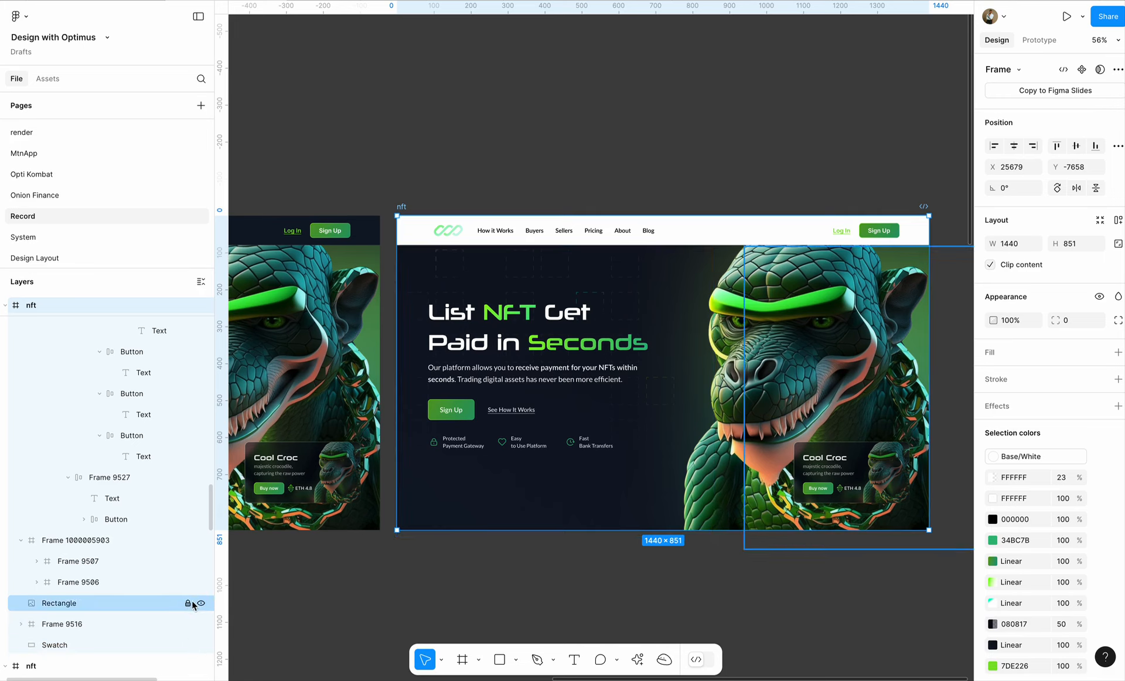
click(188, 603)
Recolor the copied page's Swatch background gradient, setting the 100% stop to FFFFFF and the 0% stop to a light grey.
click(114, 637)
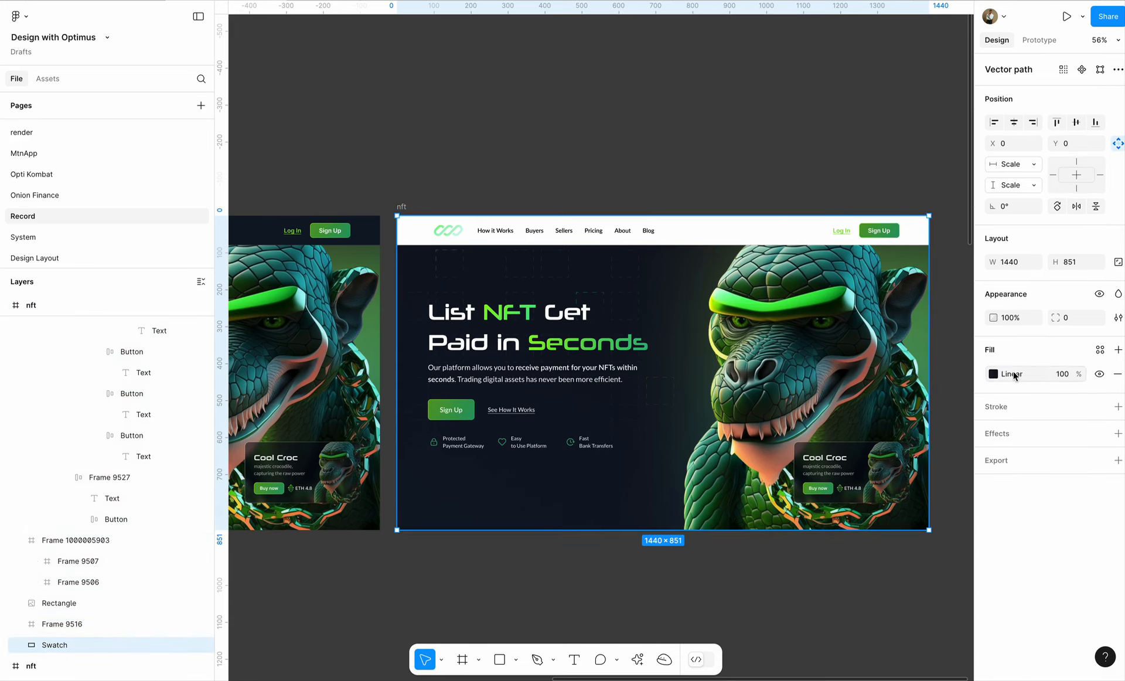
click(993, 374)
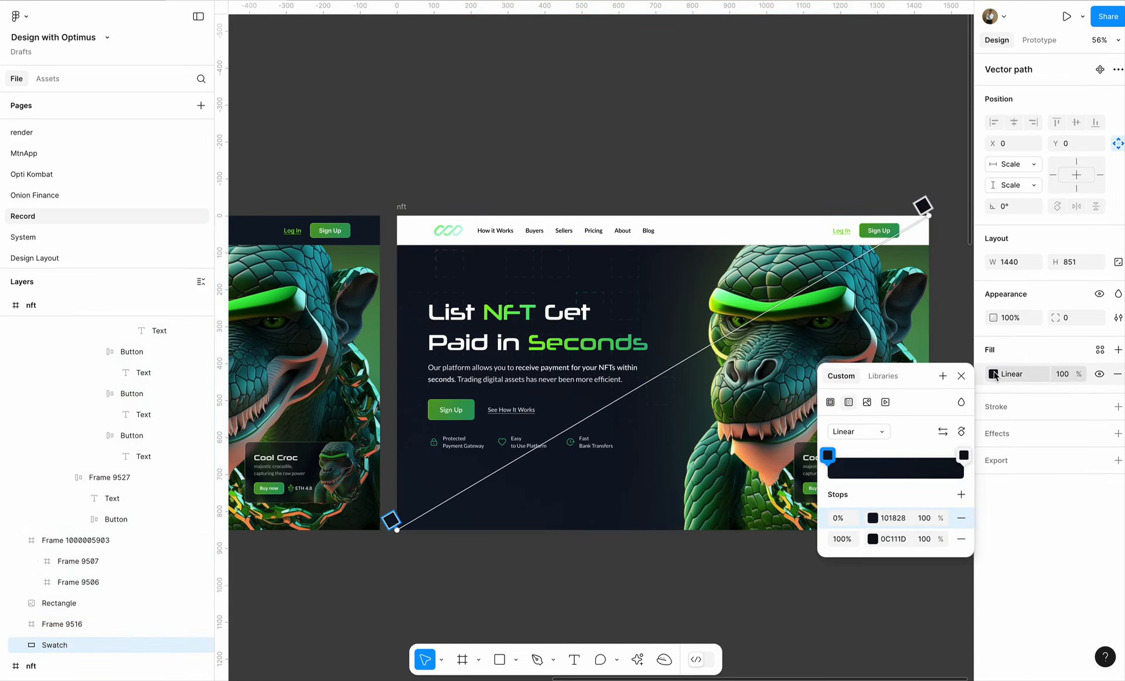
click(872, 539)
drag(750, 499, 668, 377)
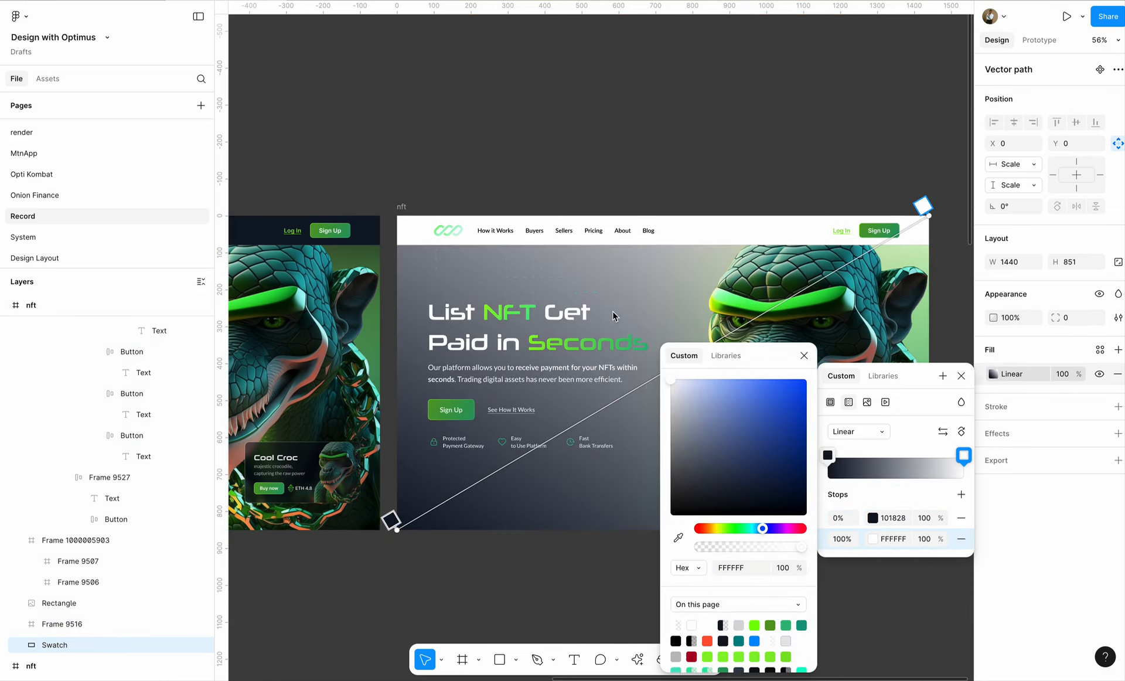
click(872, 518)
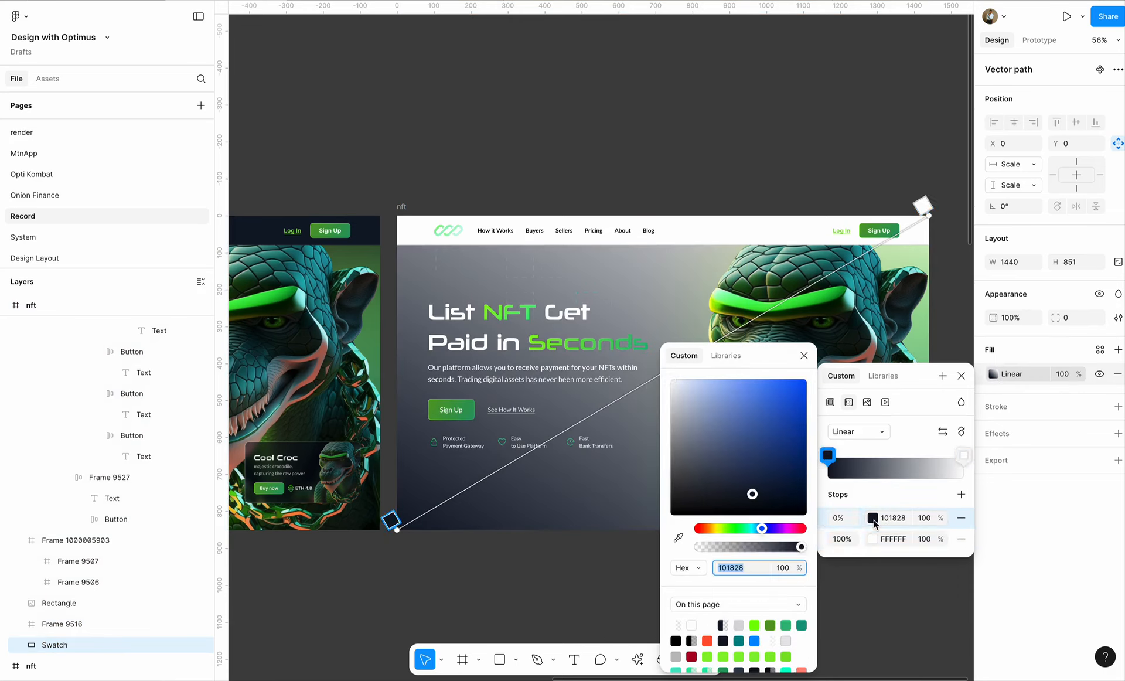
drag(752, 494, 626, 395)
double_click(475, 331)
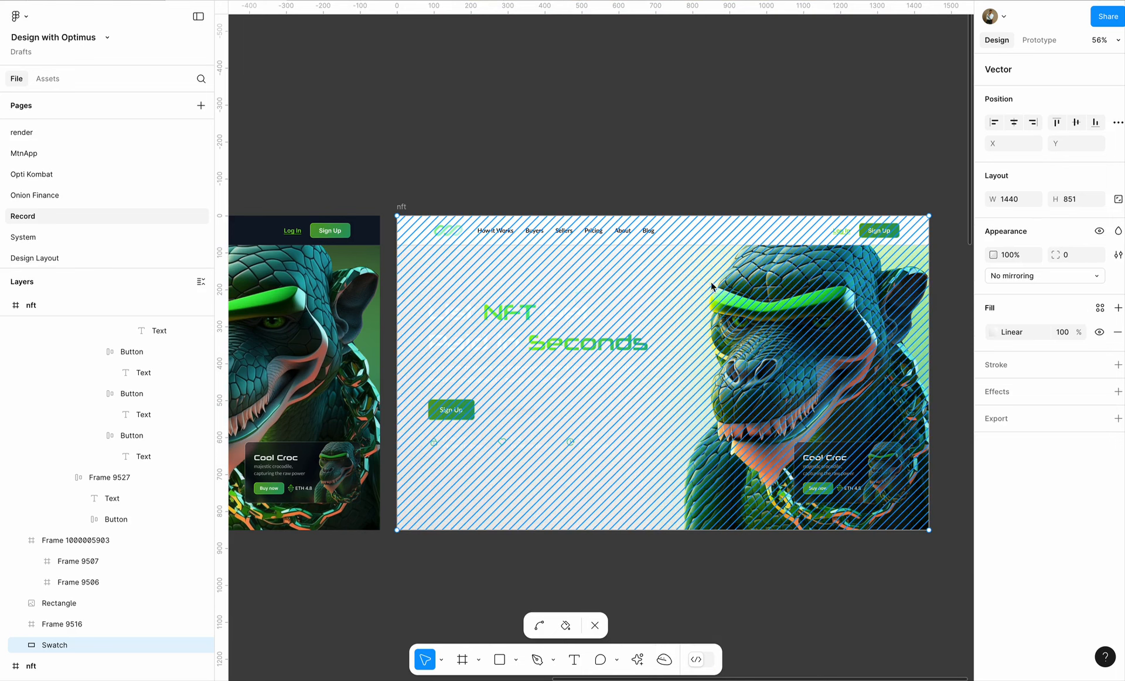
key(Escape)
Change the FFFFFF selection color of the copied page's hero text frame to 000000.
click(511, 317)
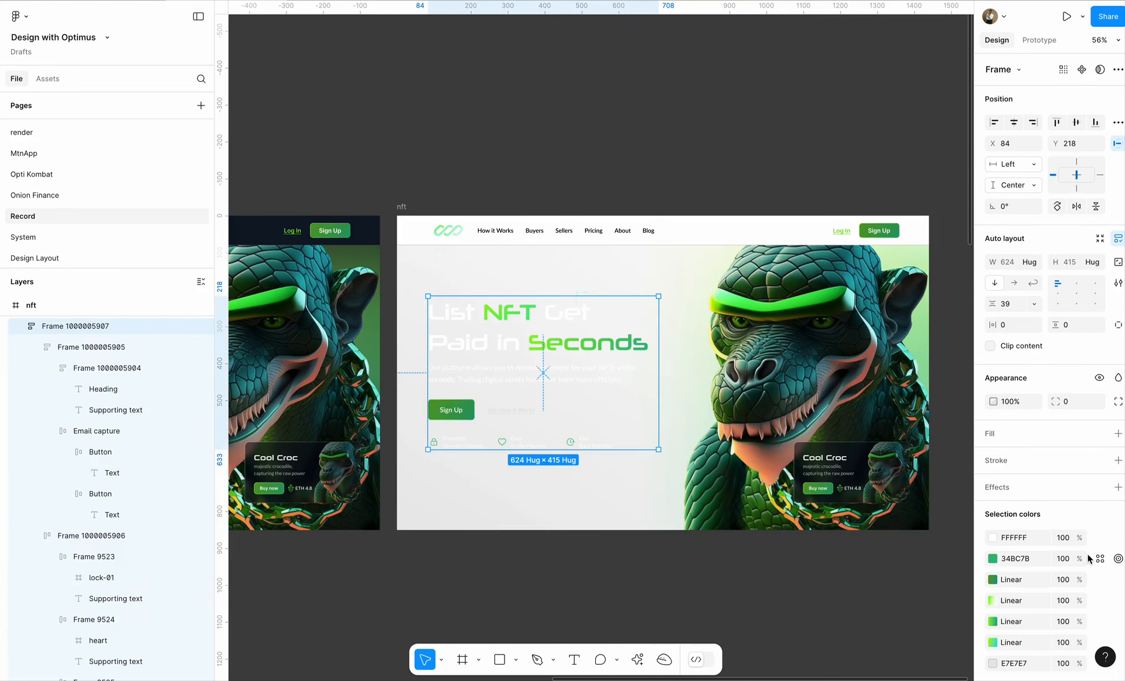
click(992, 537)
text(000000)
key(Return)
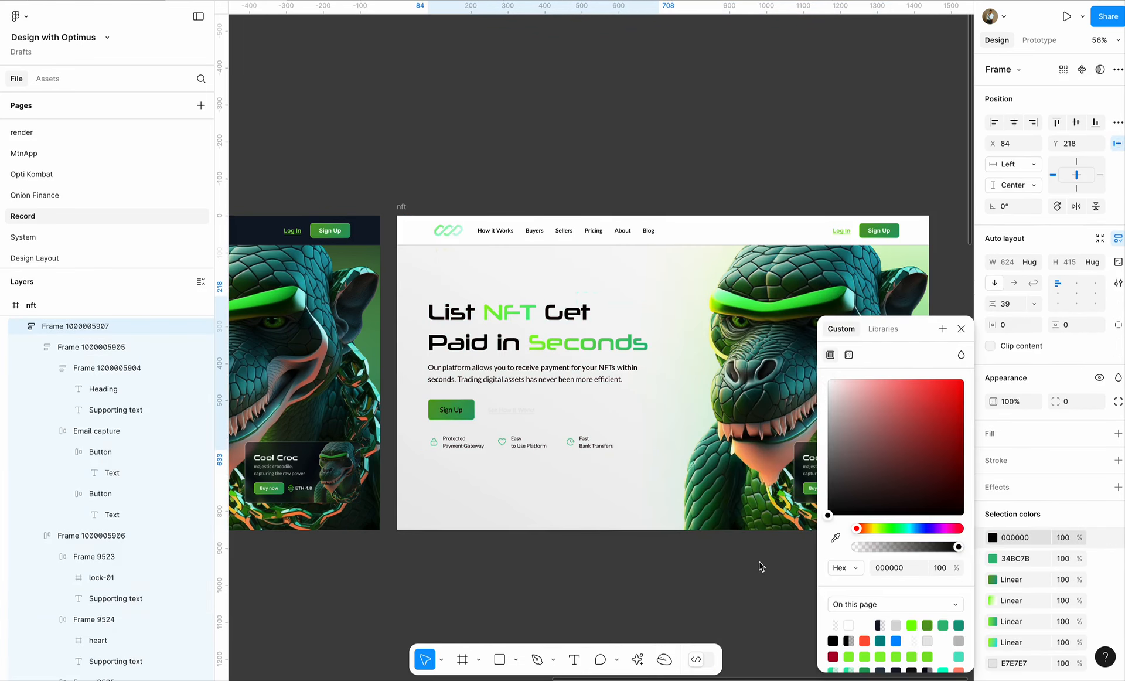
Set the label color of the hero section's Sign Up button back to white.
click(509, 414)
click(511, 416)
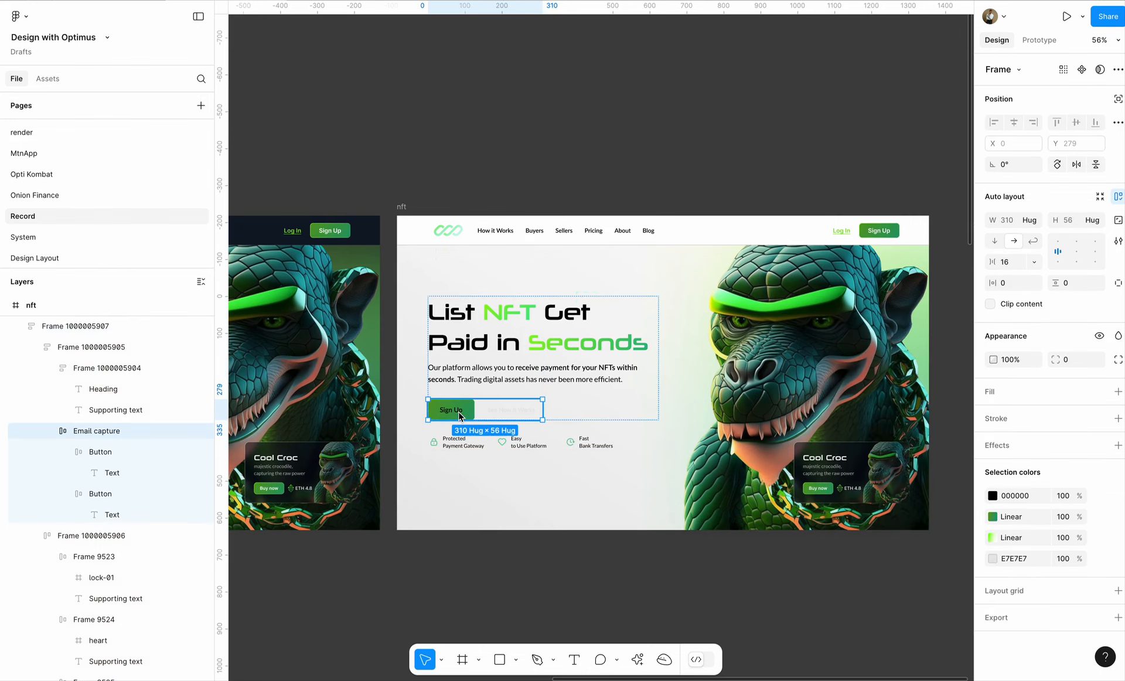
click(992, 496)
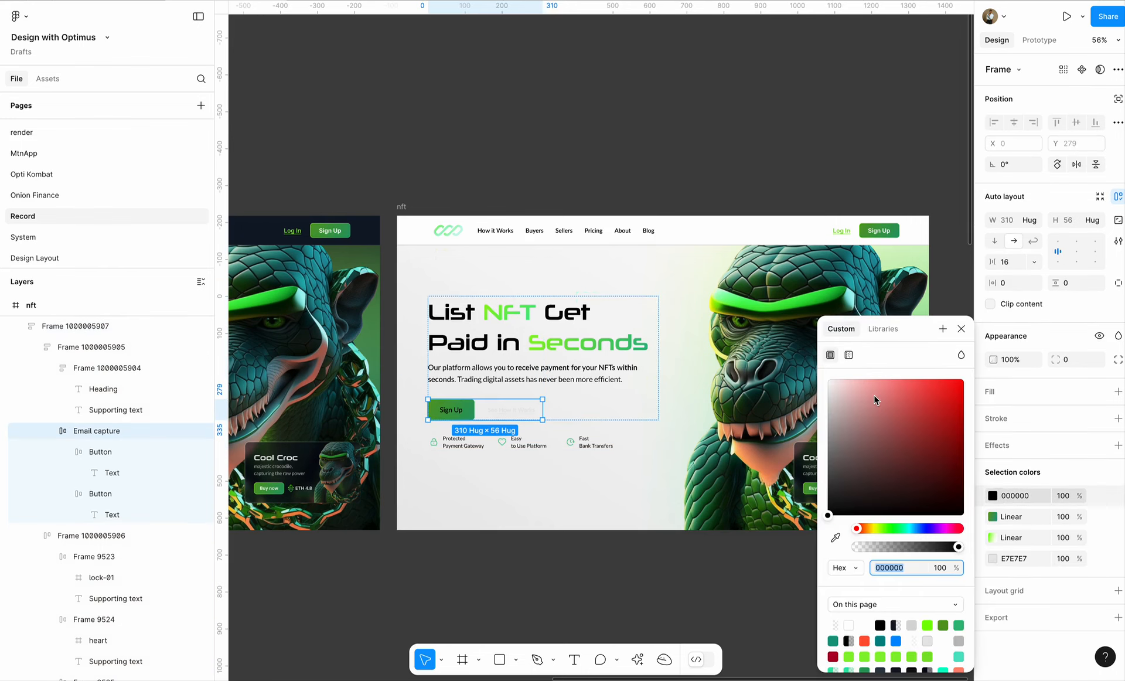
drag(873, 395, 755, 323)
Darken the See How It Works link in the copied hero section to a dark grey.
click(491, 407)
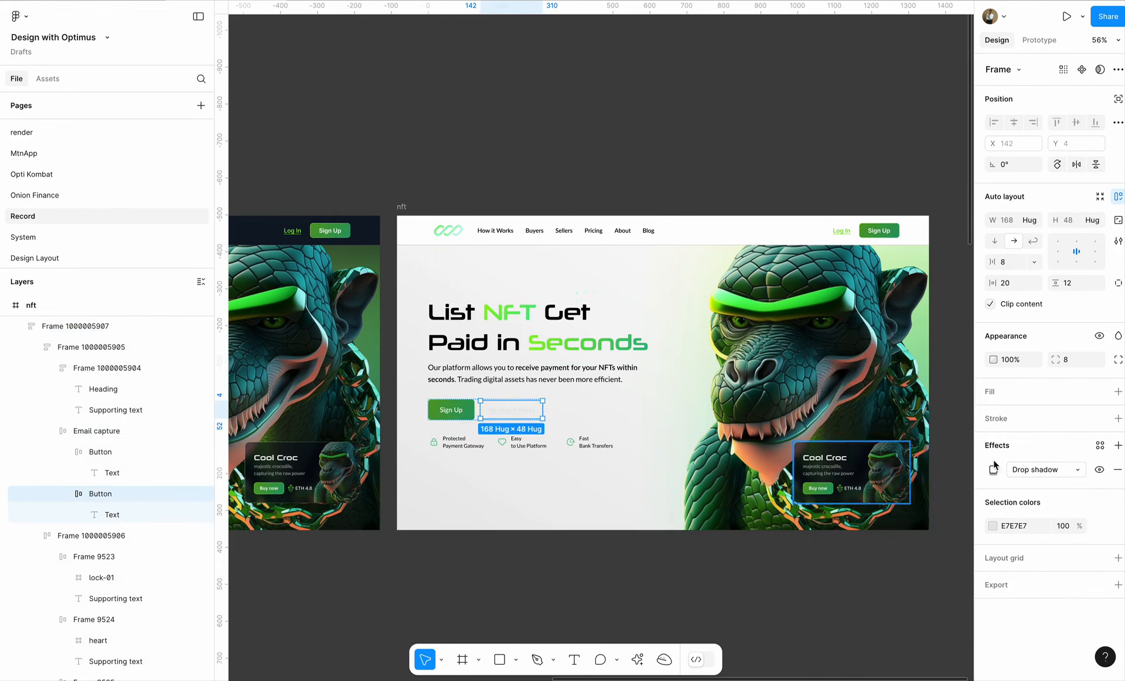
click(992, 525)
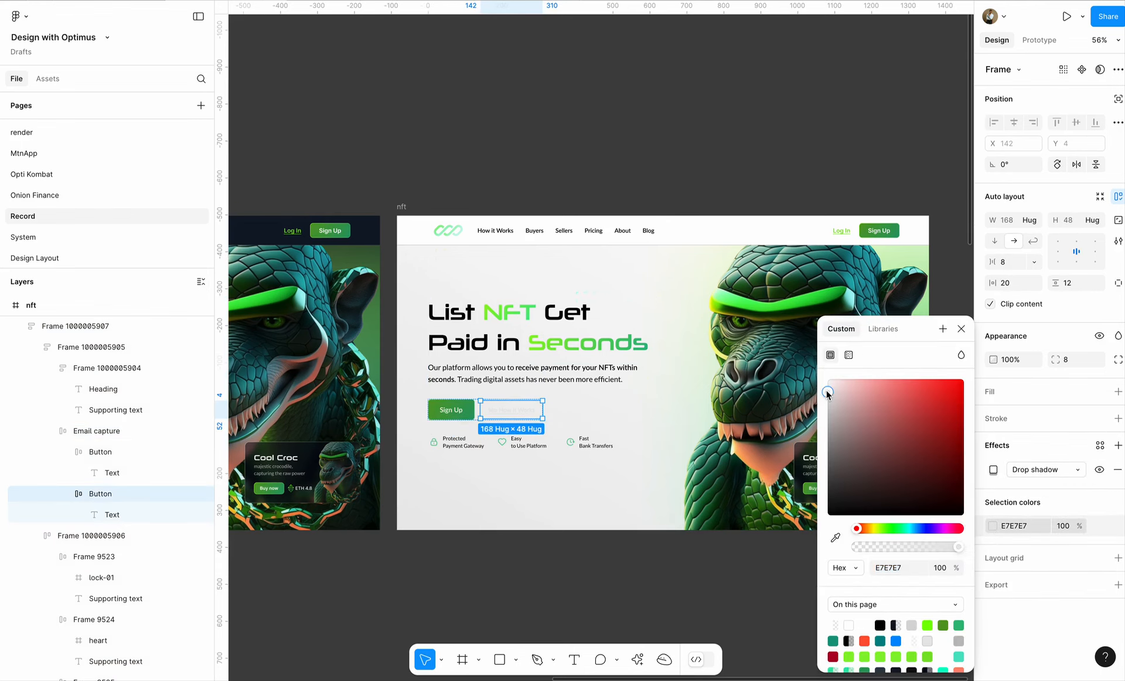
drag(829, 391, 814, 457)
click(556, 594)
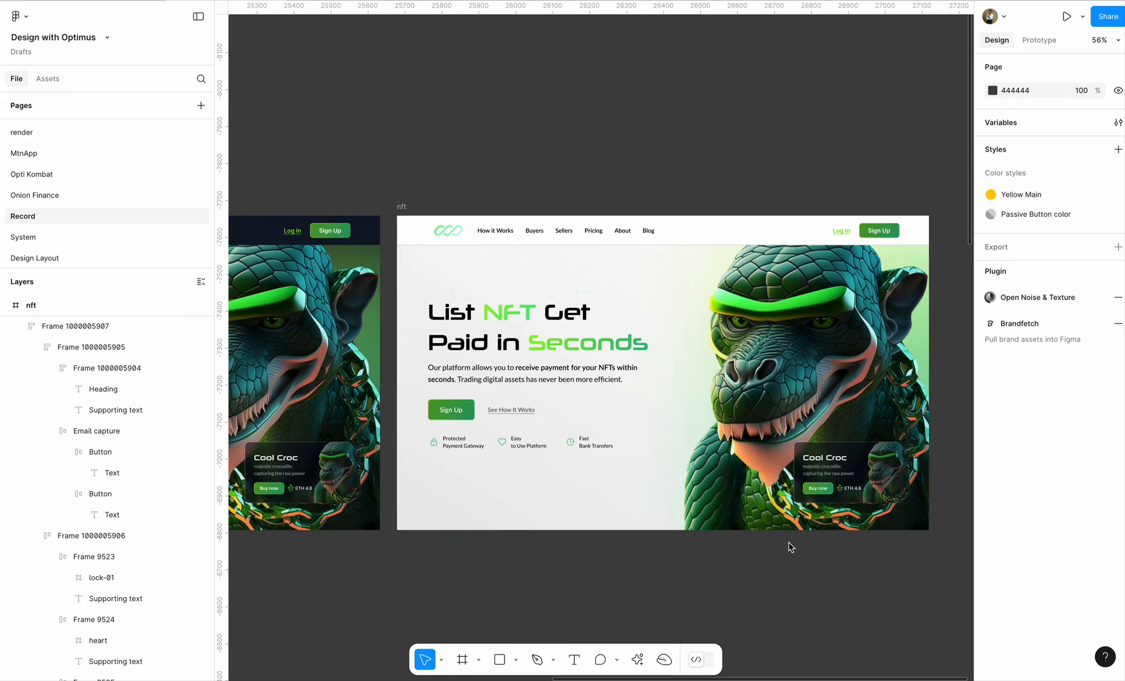
Compare the light copy of the nft page with the dark original beside it.
scroll(791, 546, down, 3)
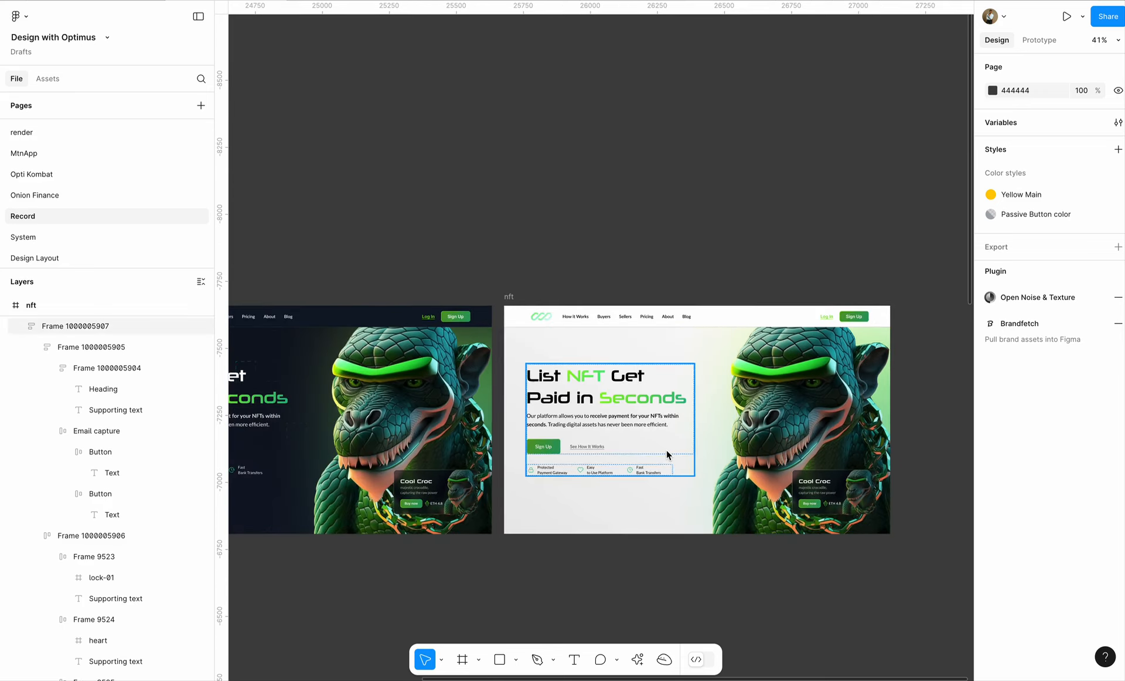
scroll(666, 449, up, 5)
scroll(666, 449, up, 2)
scroll(535, 329, down, 6)
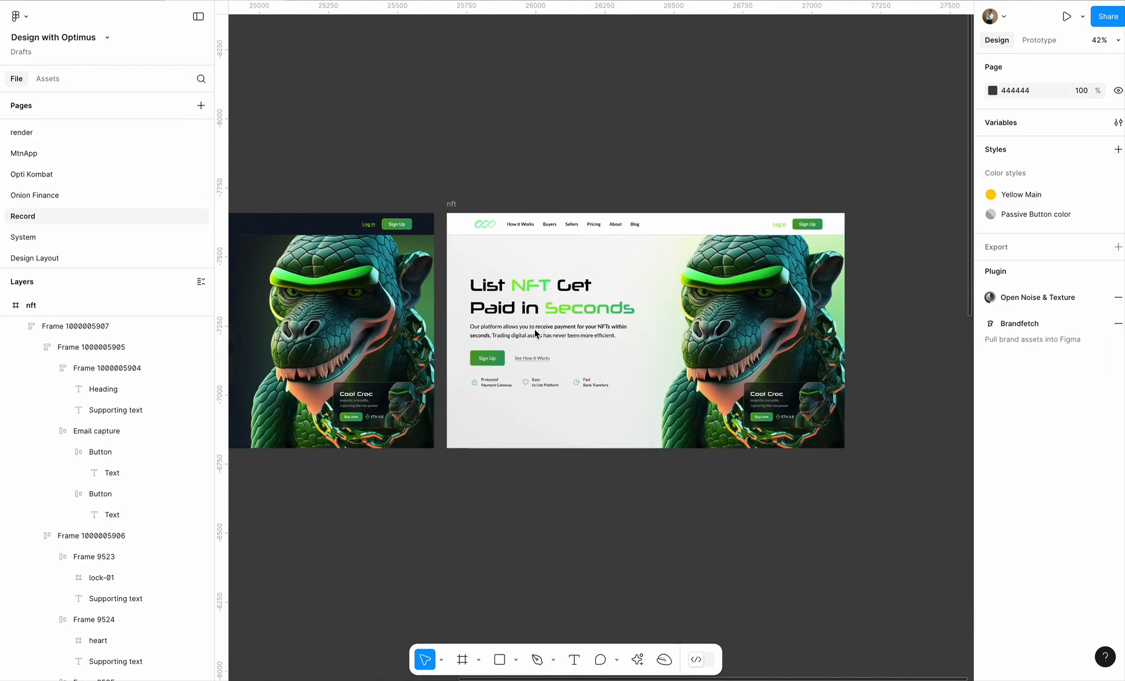
scroll(516, 328, left, 3)
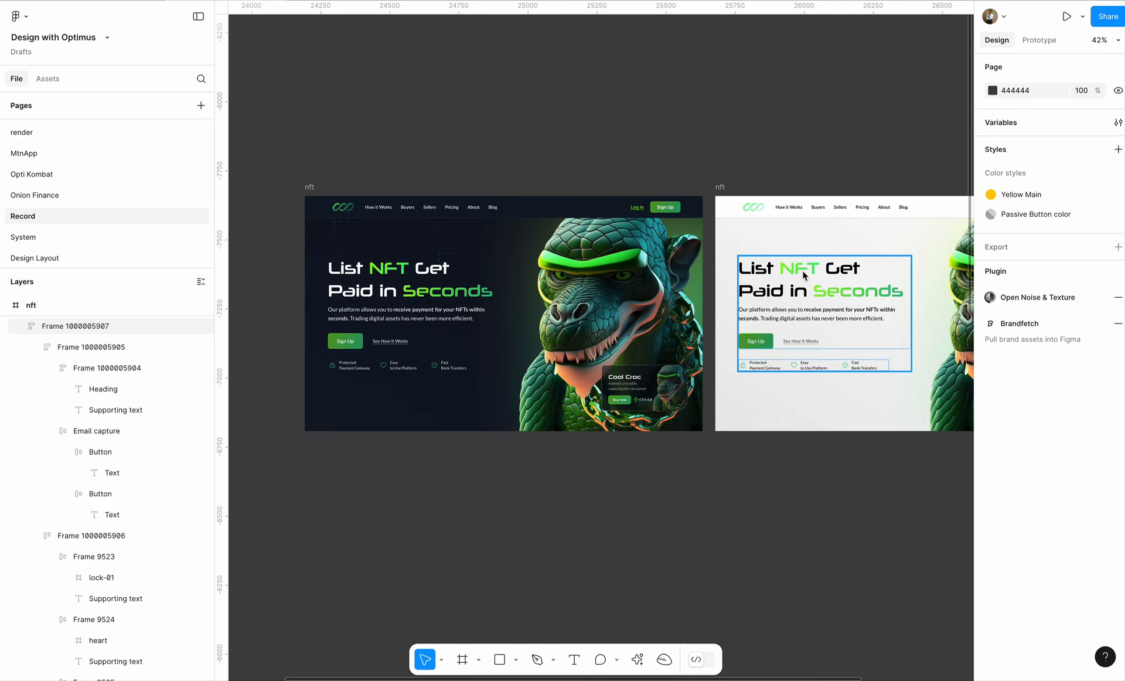
Darken the 0% gradient stop of the word NFT in the light page's heading to 75B208.
scroll(850, 285, up, 5)
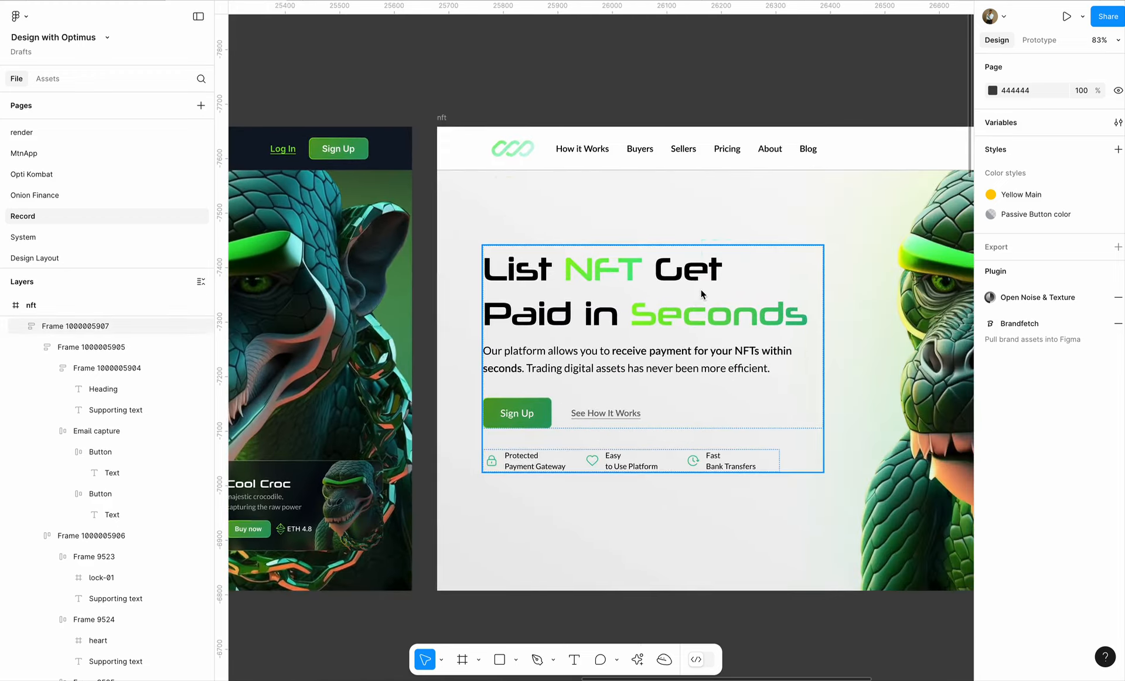
scroll(701, 294, up, 2)
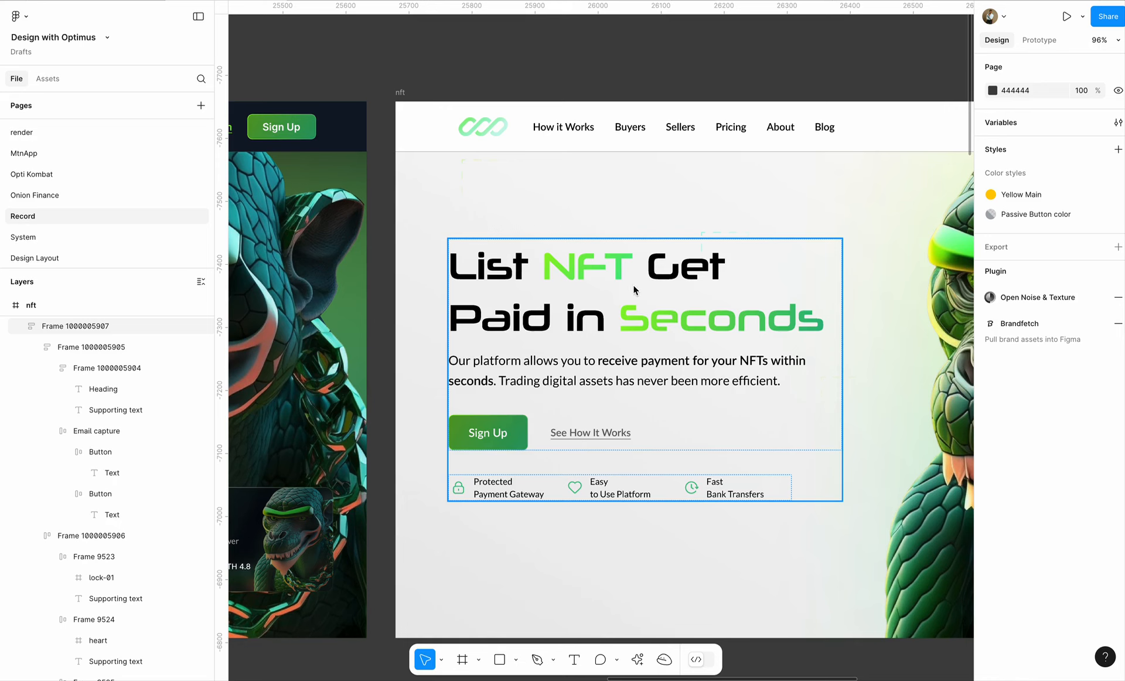
double_click(578, 275)
double_click(571, 271)
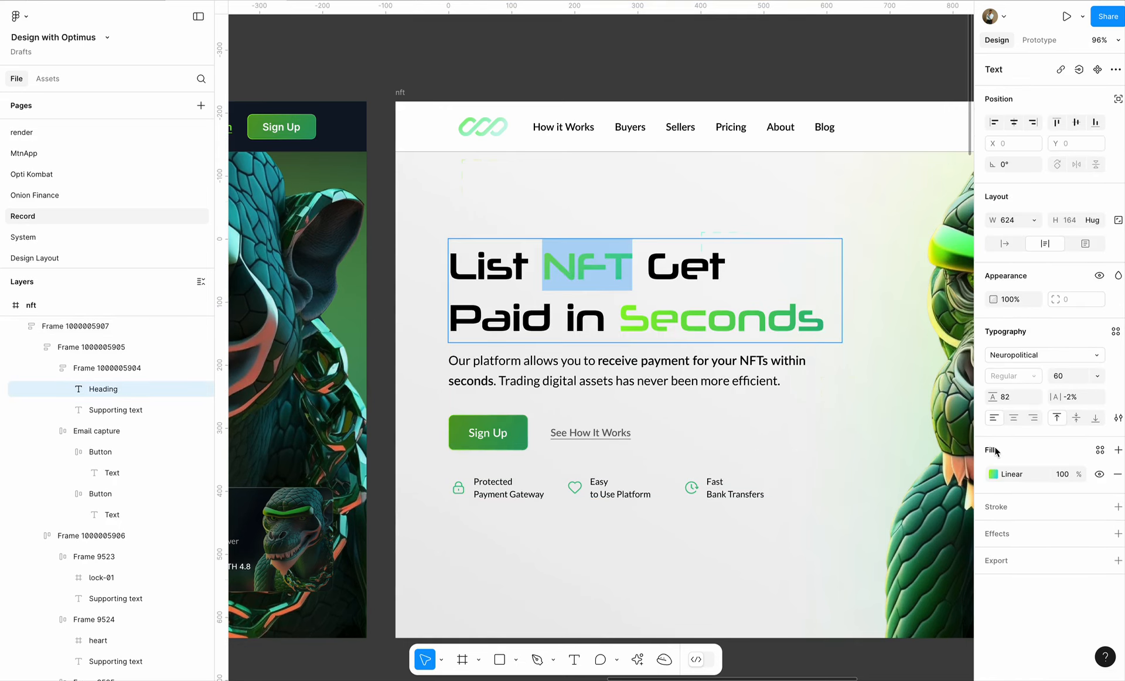
click(994, 473)
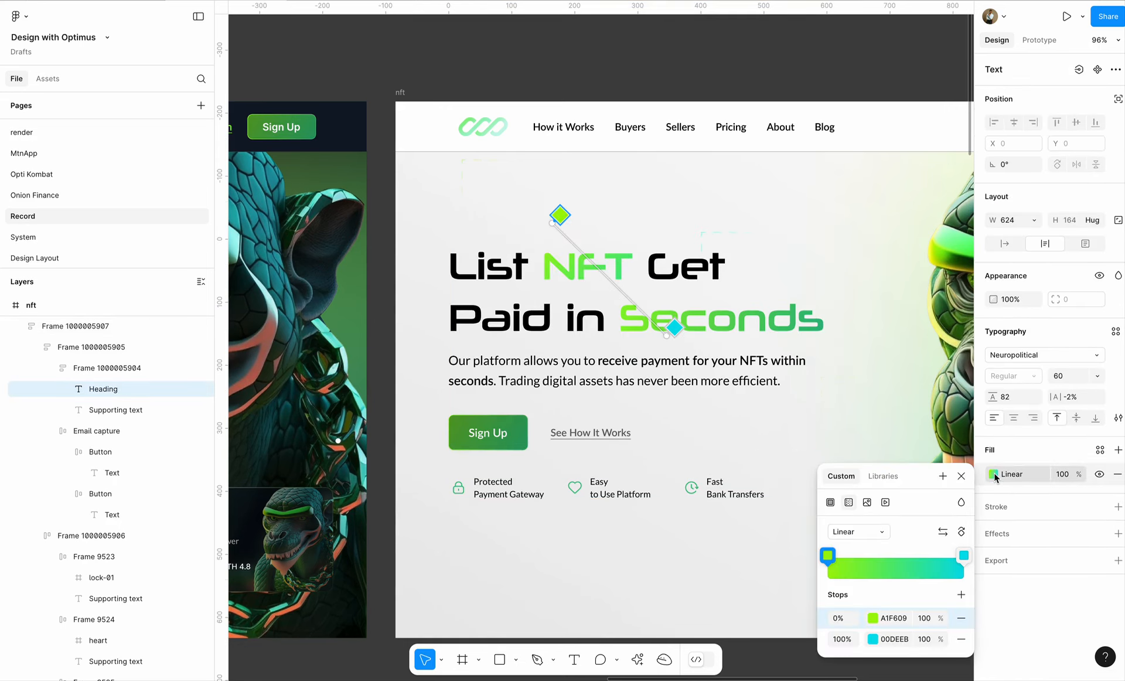
click(872, 618)
click(802, 386)
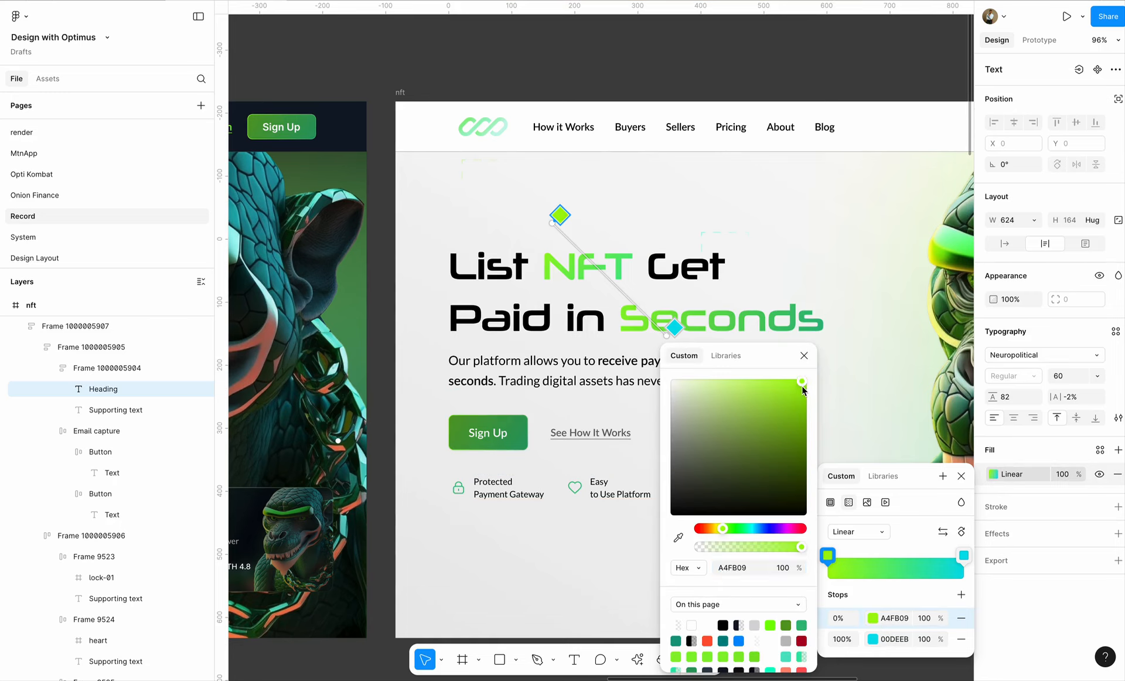
key(Right)
key(Left)
click(802, 380)
click(802, 381)
key(Down)
key(Down)
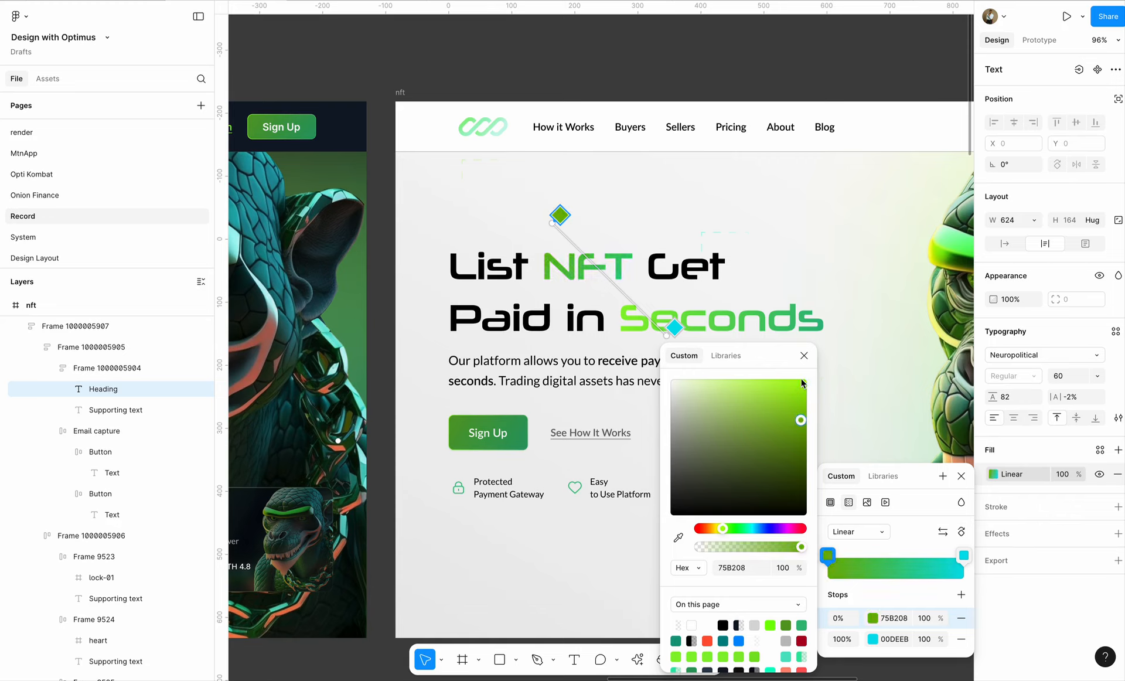
Set the 100% gradient stop of the word NFT in the heading to a darker cyan, 01C1CC.
click(876, 638)
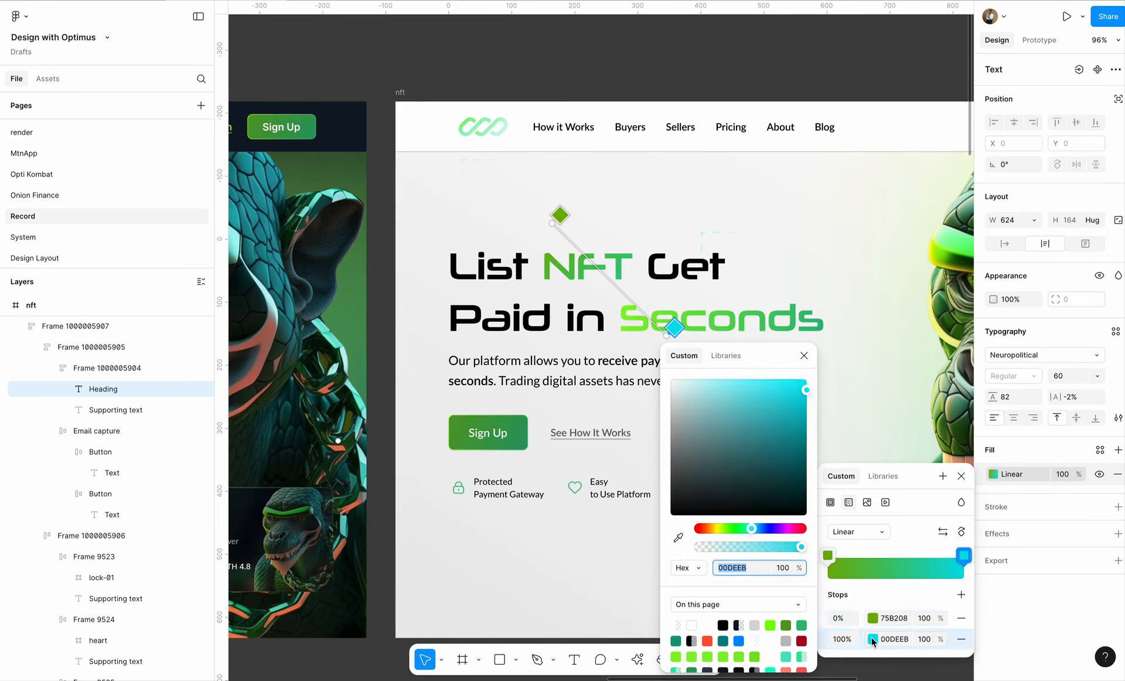
key(Up)
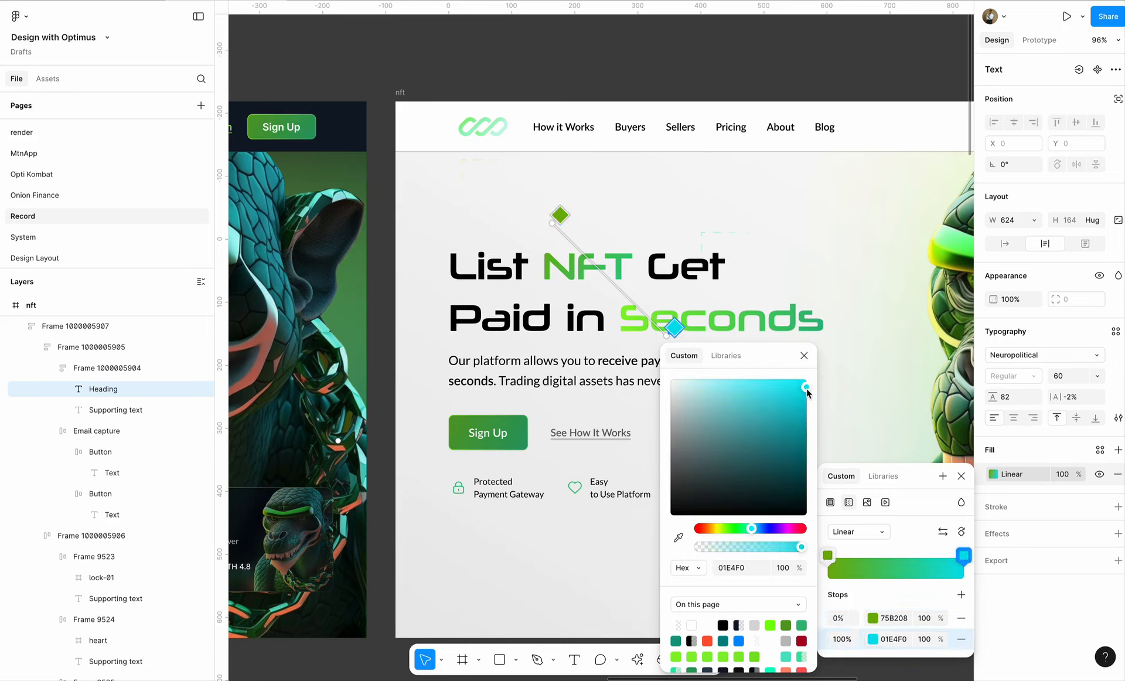
drag(807, 389, 807, 380)
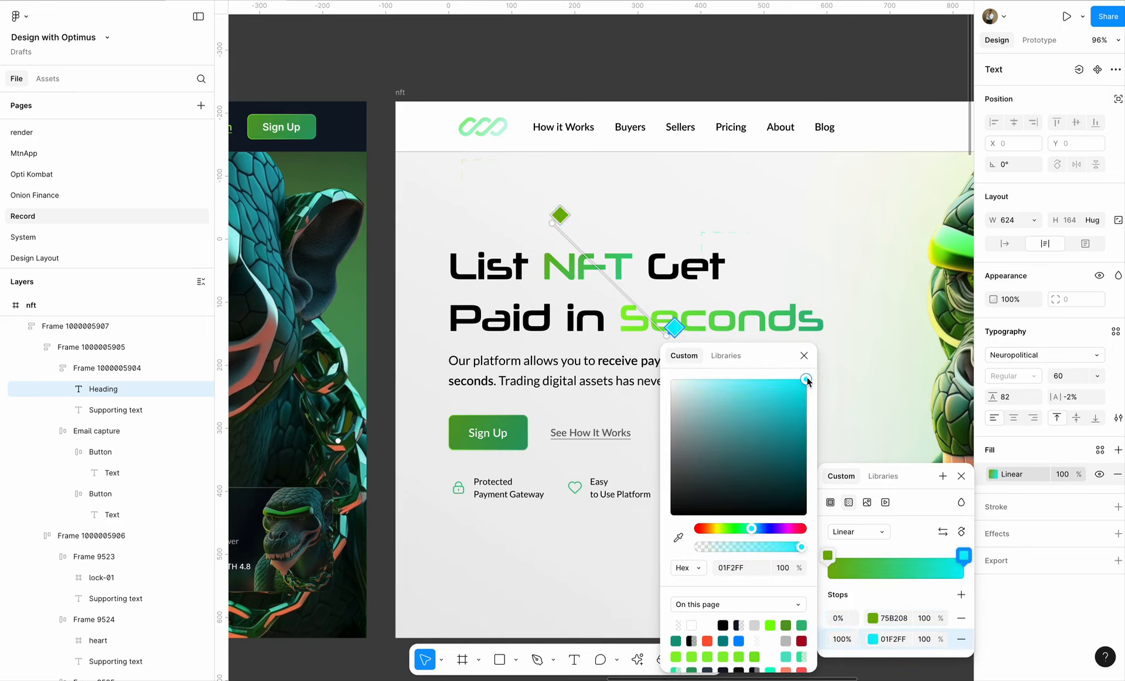
key(shift+Down)
key(shift+Down)
key(shift+Down)
key(shift+Up)
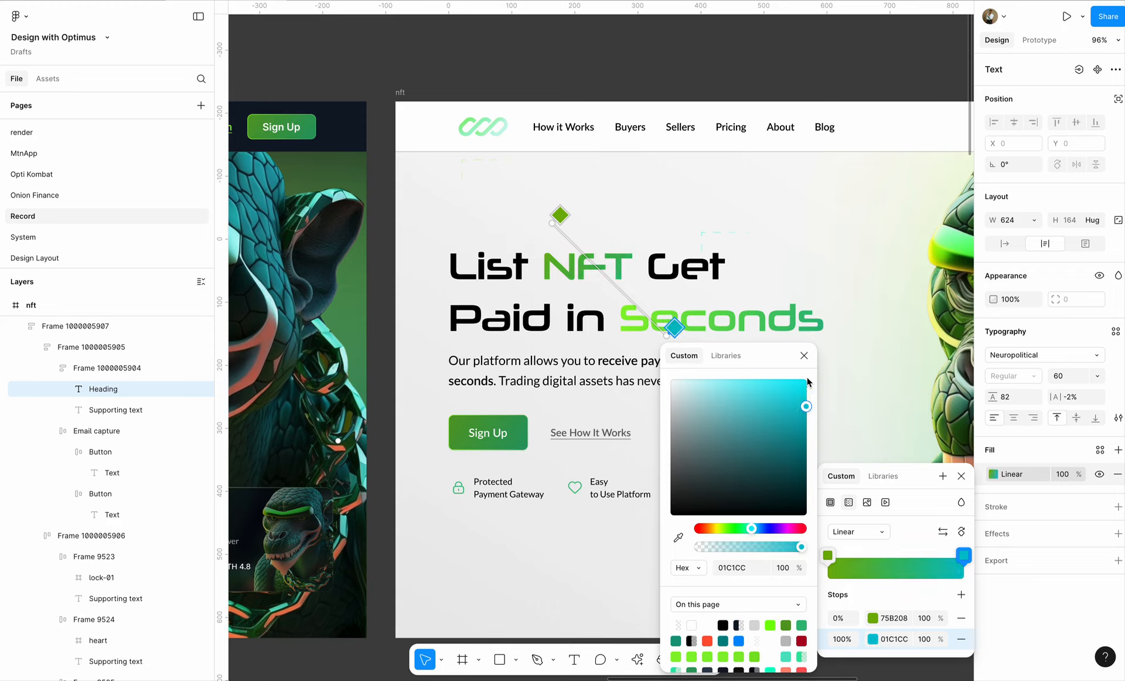
key(shift+Up)
key(shift+Down)
Copy NFT's end stop color 01C1CC to the 98% gradient stop of the word Seconds in the heading.
click(894, 639)
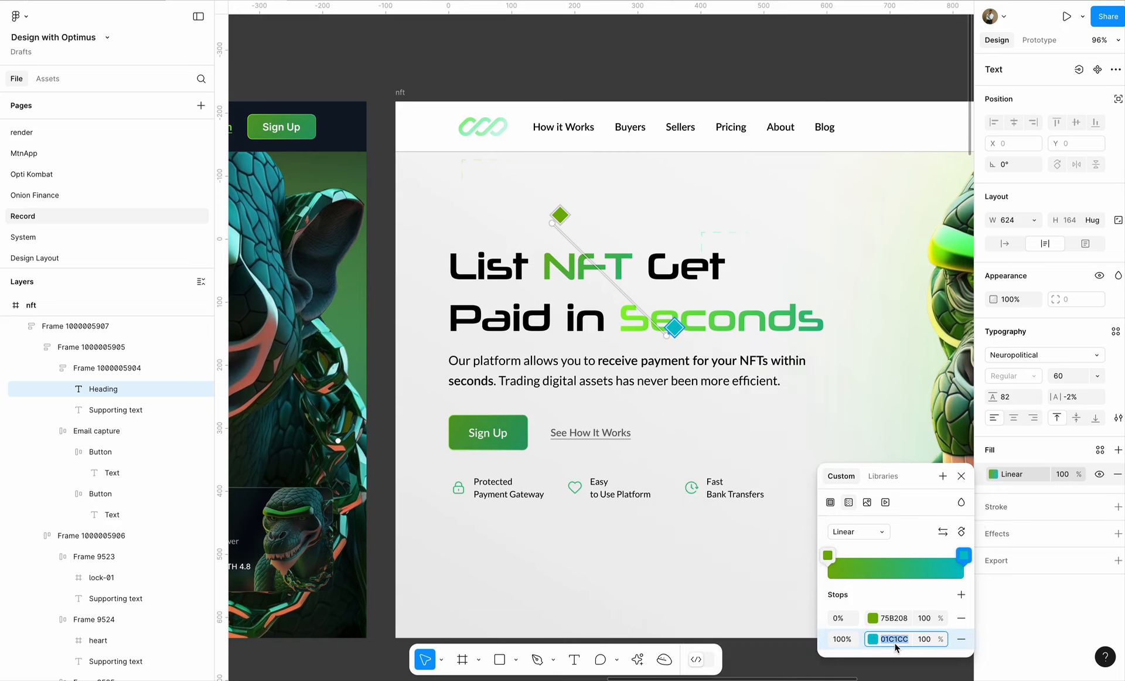
click(728, 318)
double_click(728, 318)
click(728, 318)
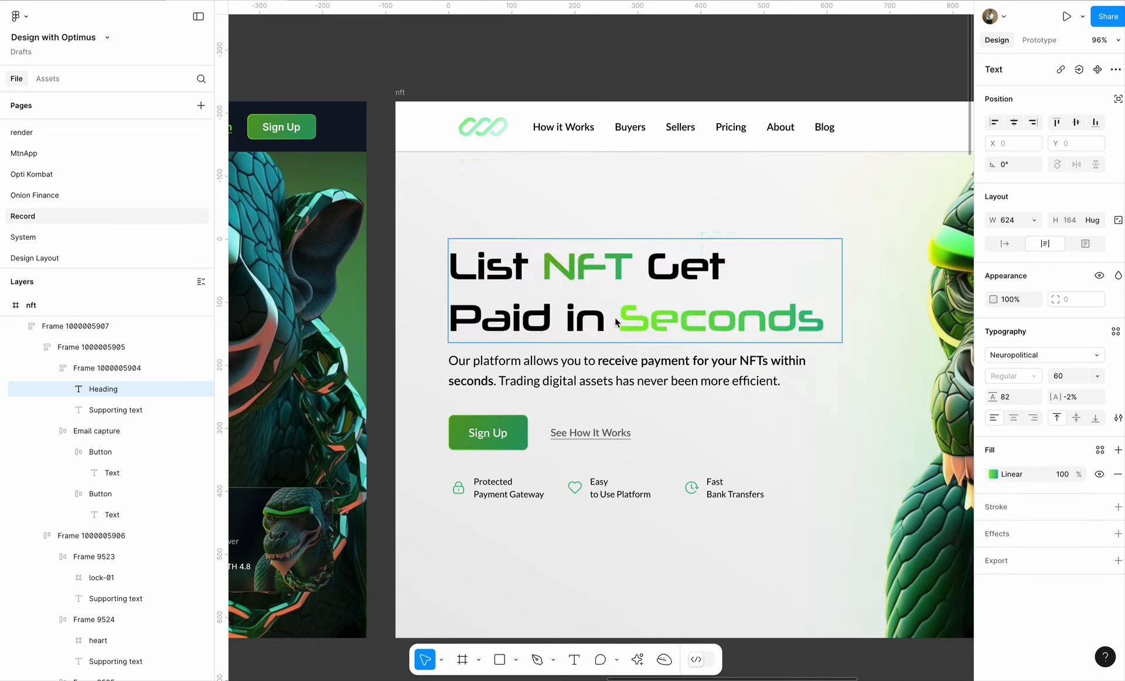
drag(614, 318, 839, 322)
click(993, 473)
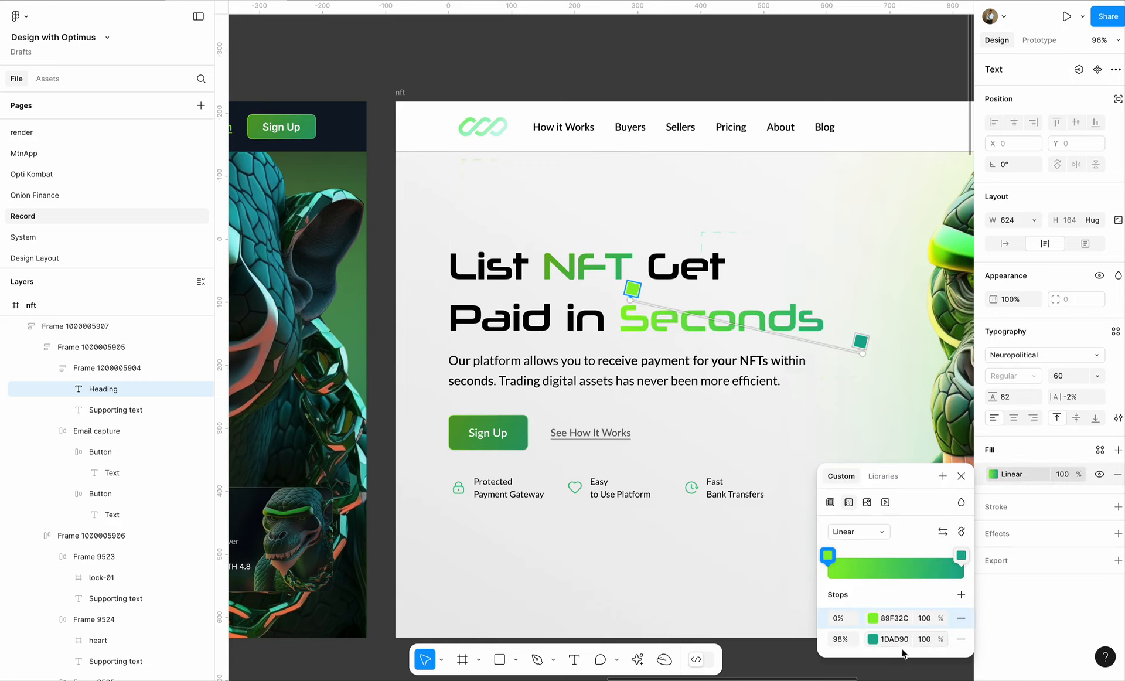
click(901, 639)
text(01C1CC)
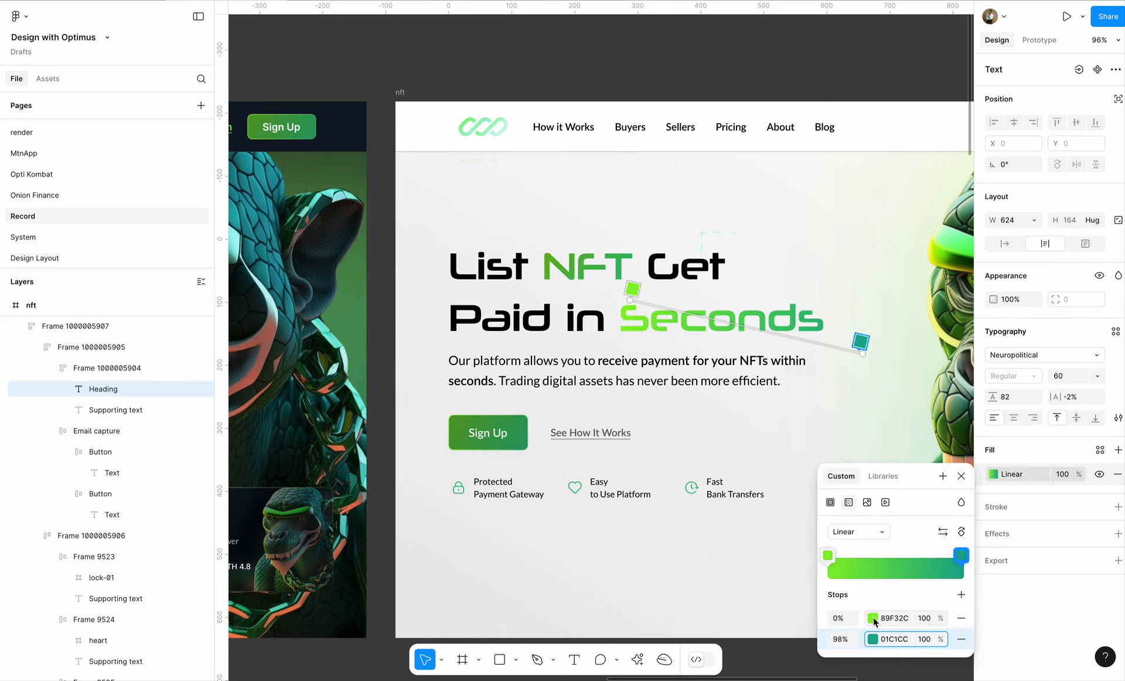
Adjust the 0% gradient stop of the word Seconds to full brightness, 90FF2E.
click(873, 619)
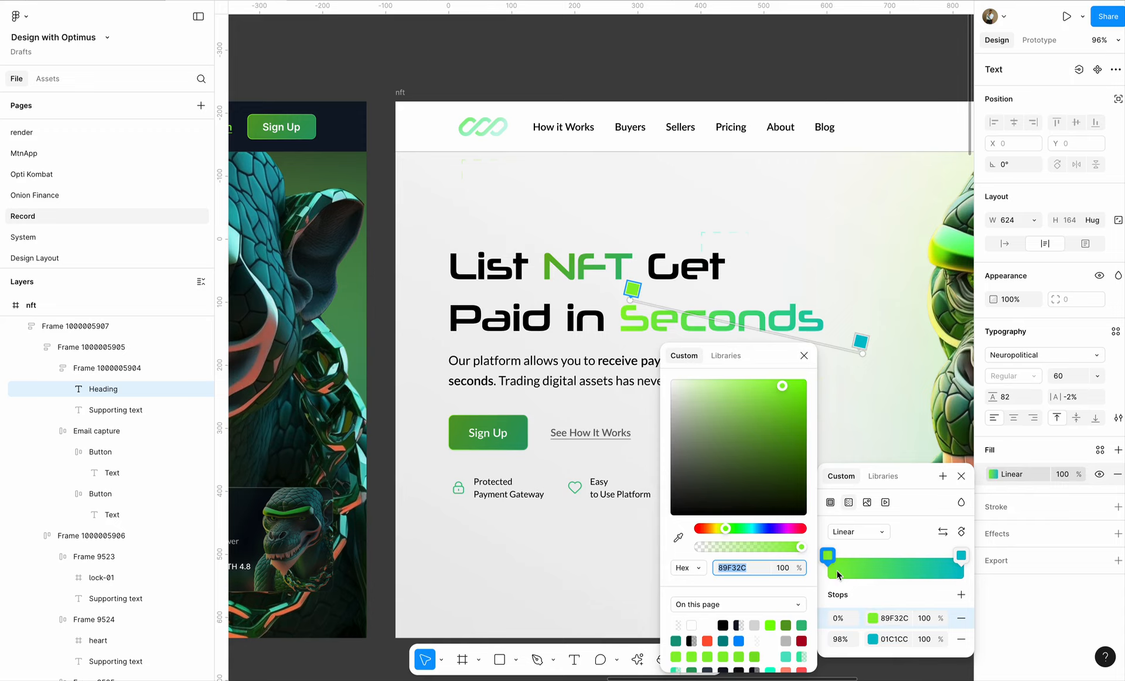
click(782, 382)
drag(782, 385, 782, 382)
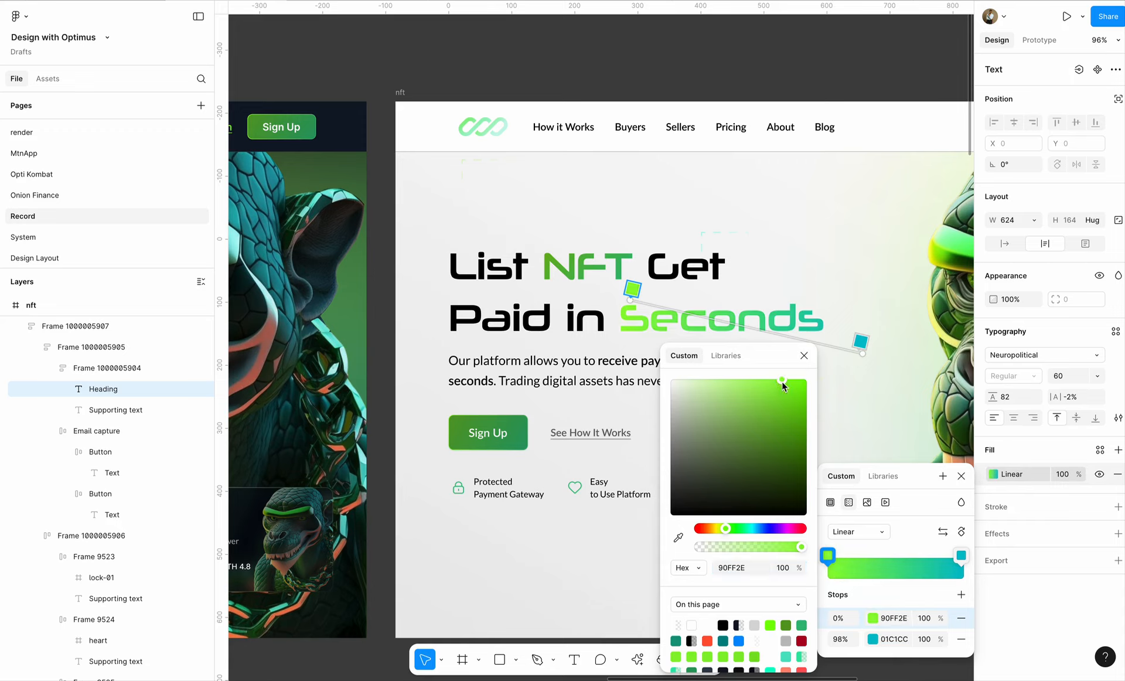